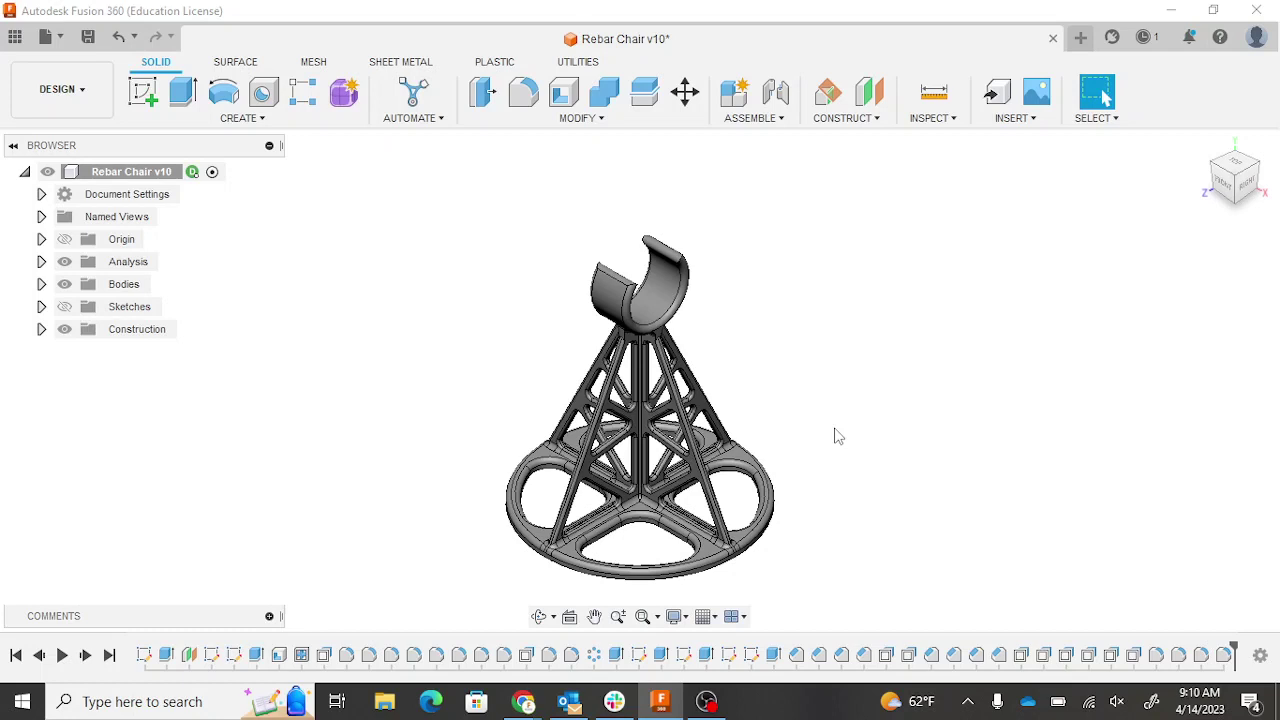
Add a center of mass marker for the rebar chair body
{"action": "left_click", "coordinate": [953, 120]}
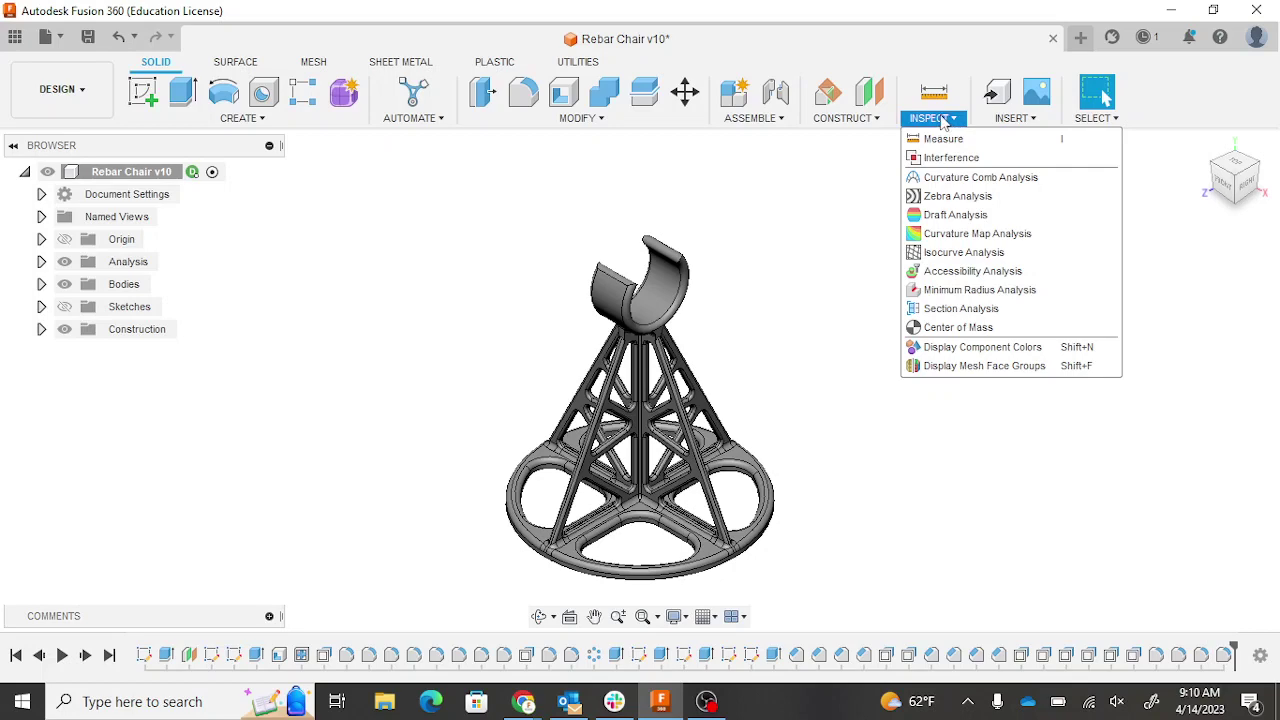
{"action": "left_click", "coordinate": [935, 330]}
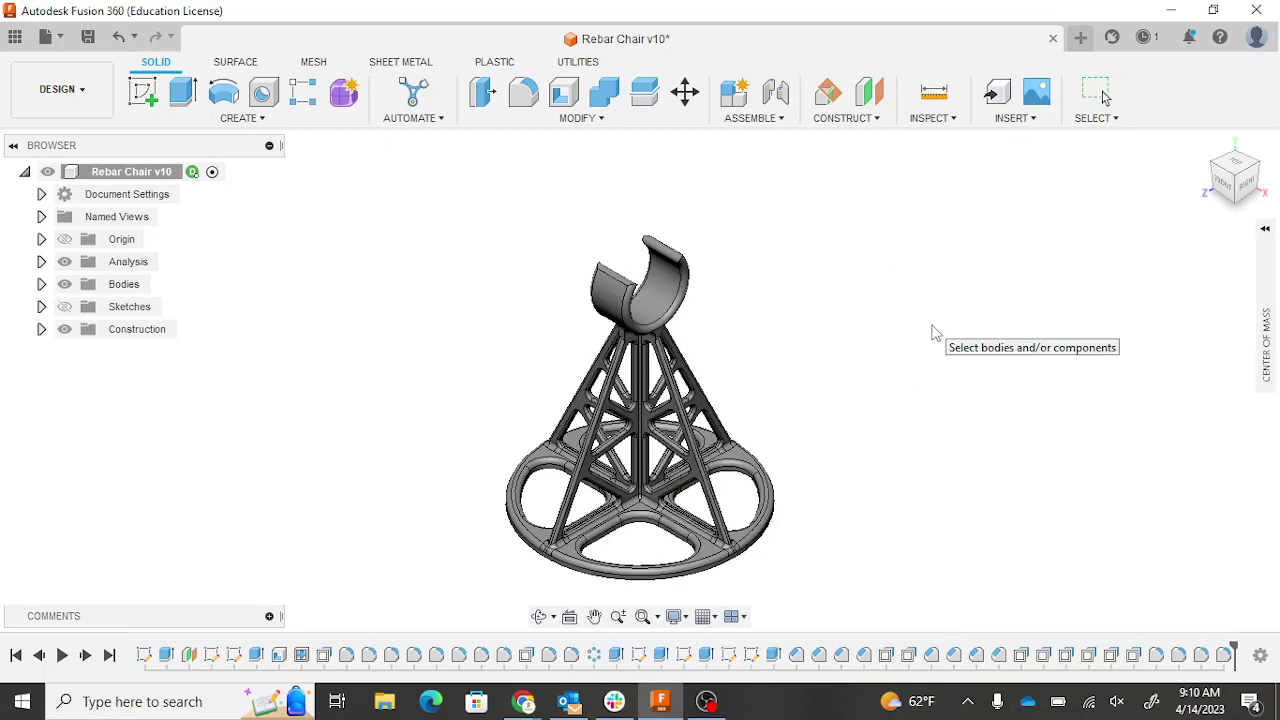
{"action": "left_click", "coordinate": [641, 424]}
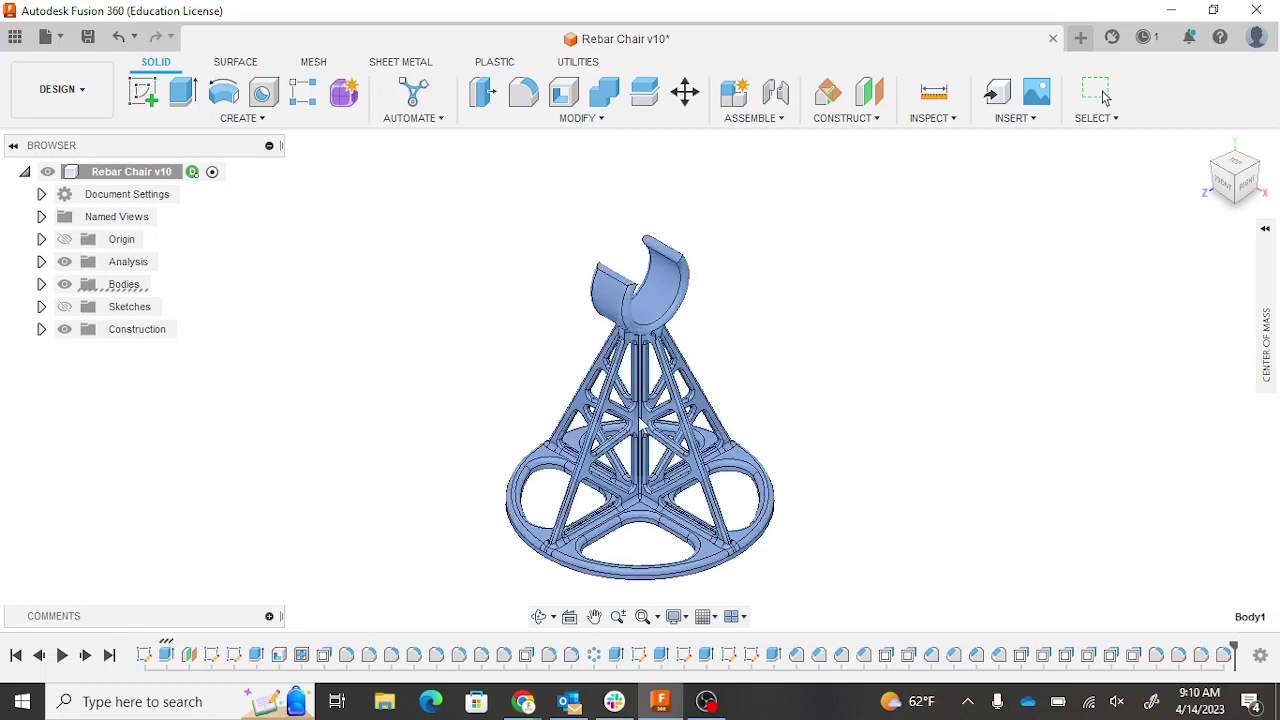
{"action": "left_click", "coordinate": [1104, 96]}
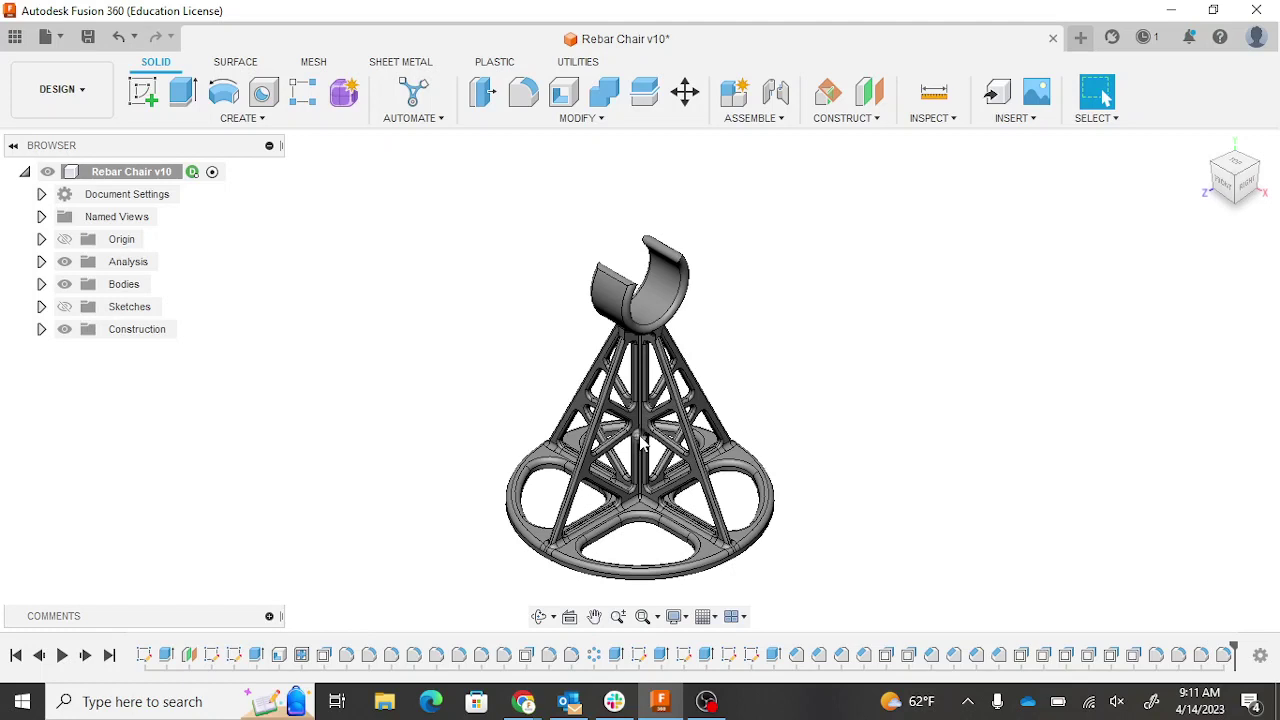
Open Sketch5 and Sketch4 for editing and examine the profiles of the rib cutouts and the base
{"action": "right_click", "coordinate": [684, 662]}
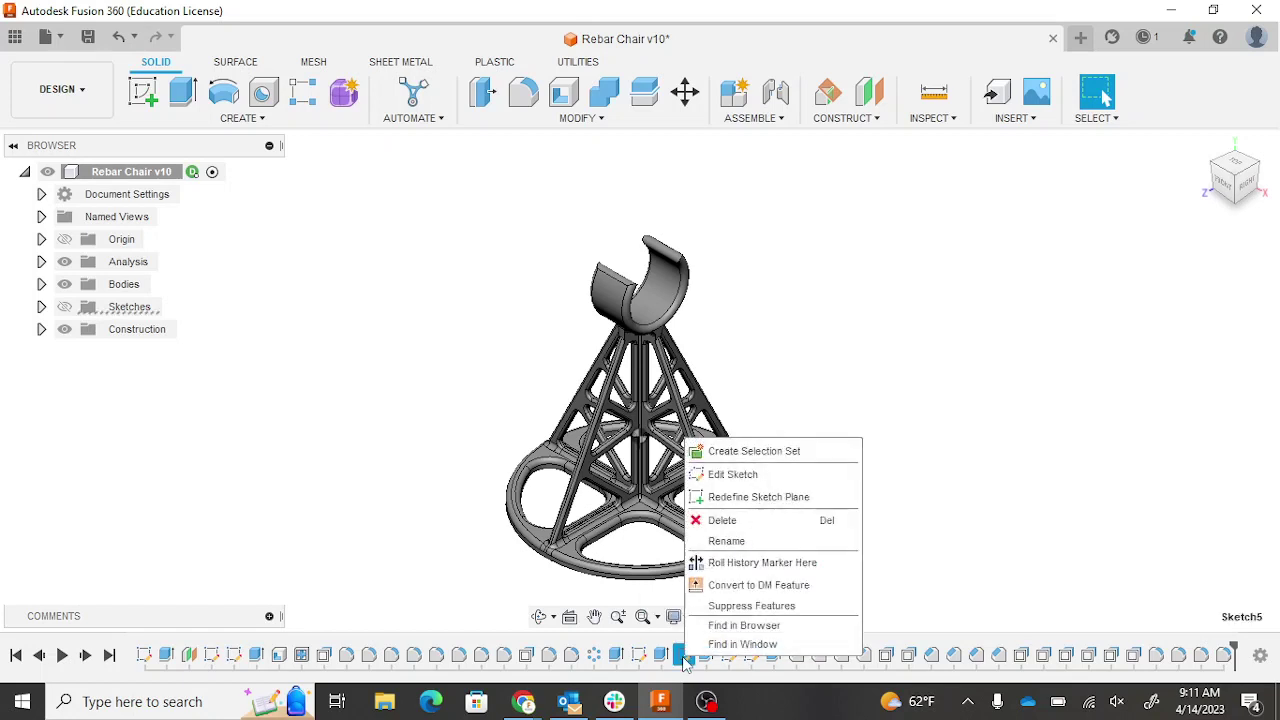
{"action": "left_click", "coordinate": [740, 478]}
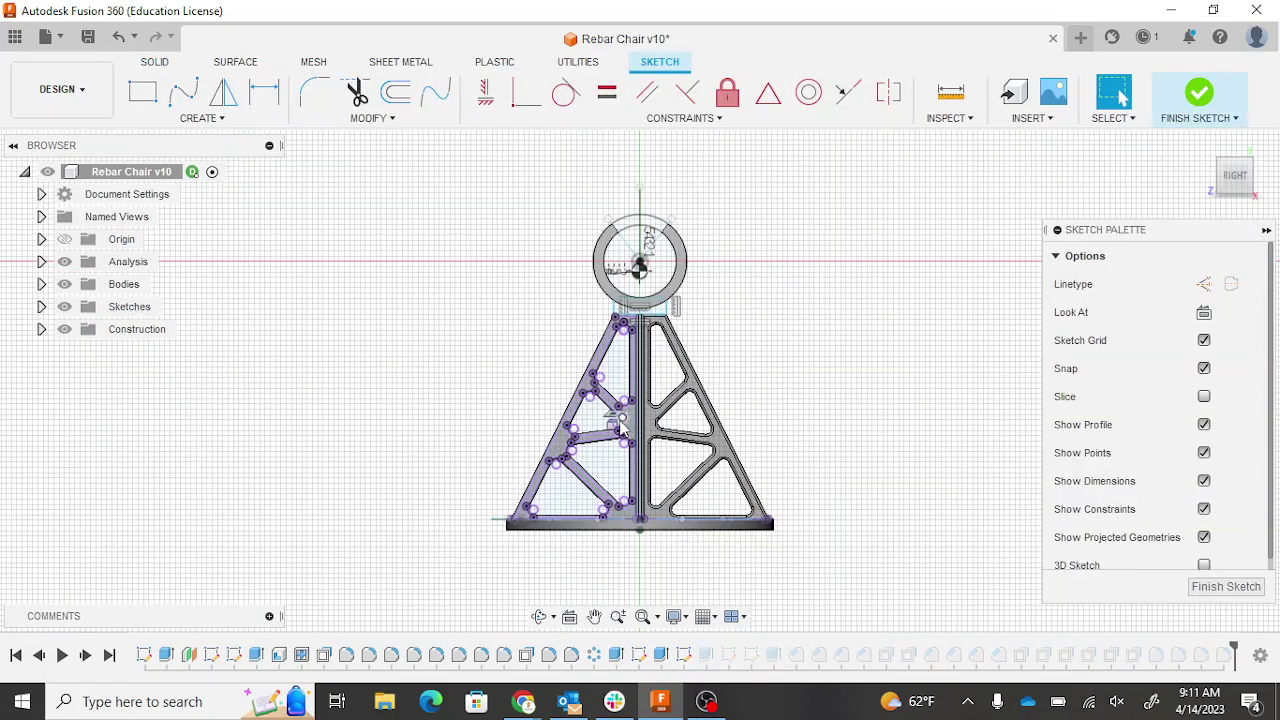
{"action": "scroll", "coordinate": [620, 428], "scroll_direction": "up", "scroll_amount": 4}
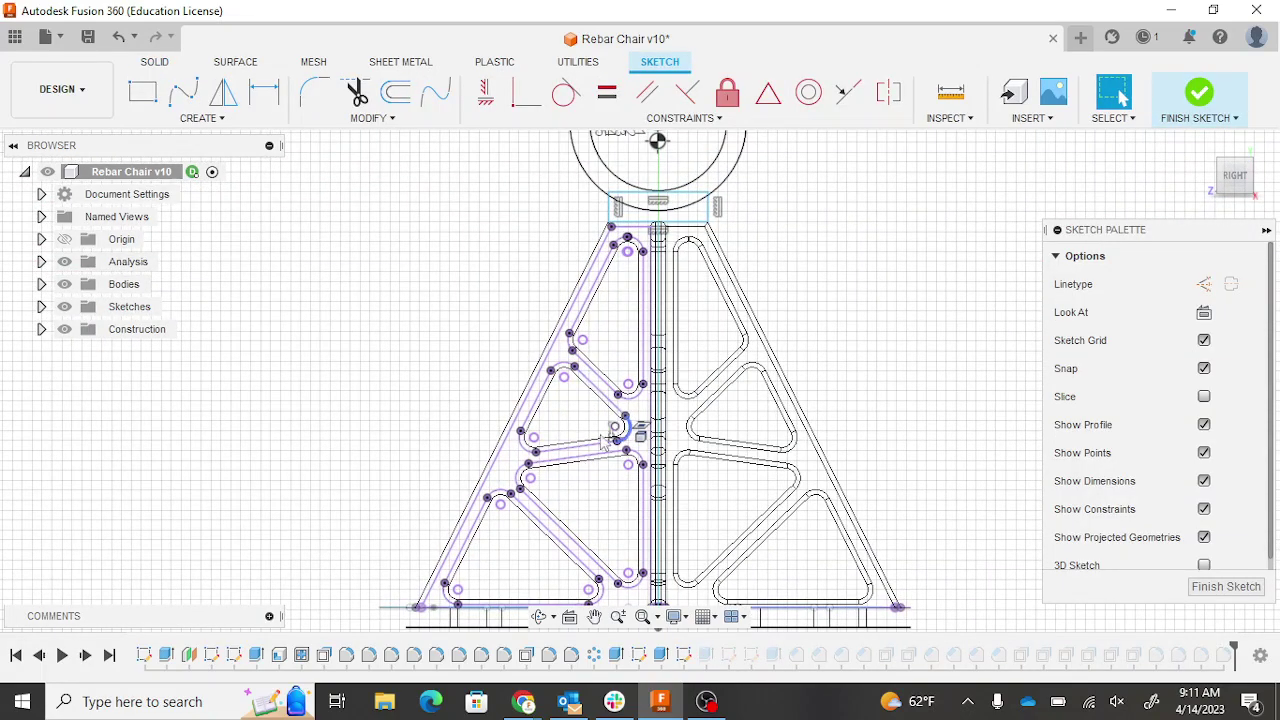
{"action": "left_click", "coordinate": [590, 475]}
{"action": "scroll", "coordinate": [638, 456], "scroll_direction": "up", "scroll_amount": 3}
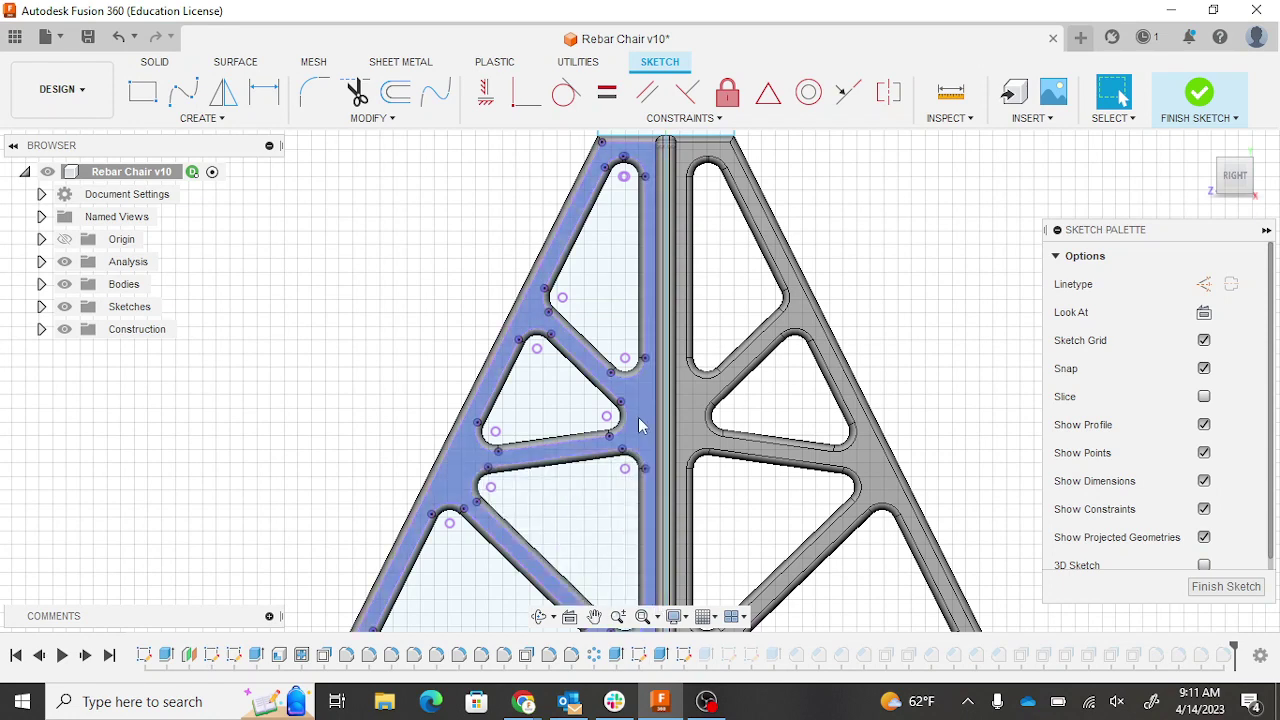
{"action": "scroll", "coordinate": [640, 425], "scroll_direction": "up", "scroll_amount": 3}
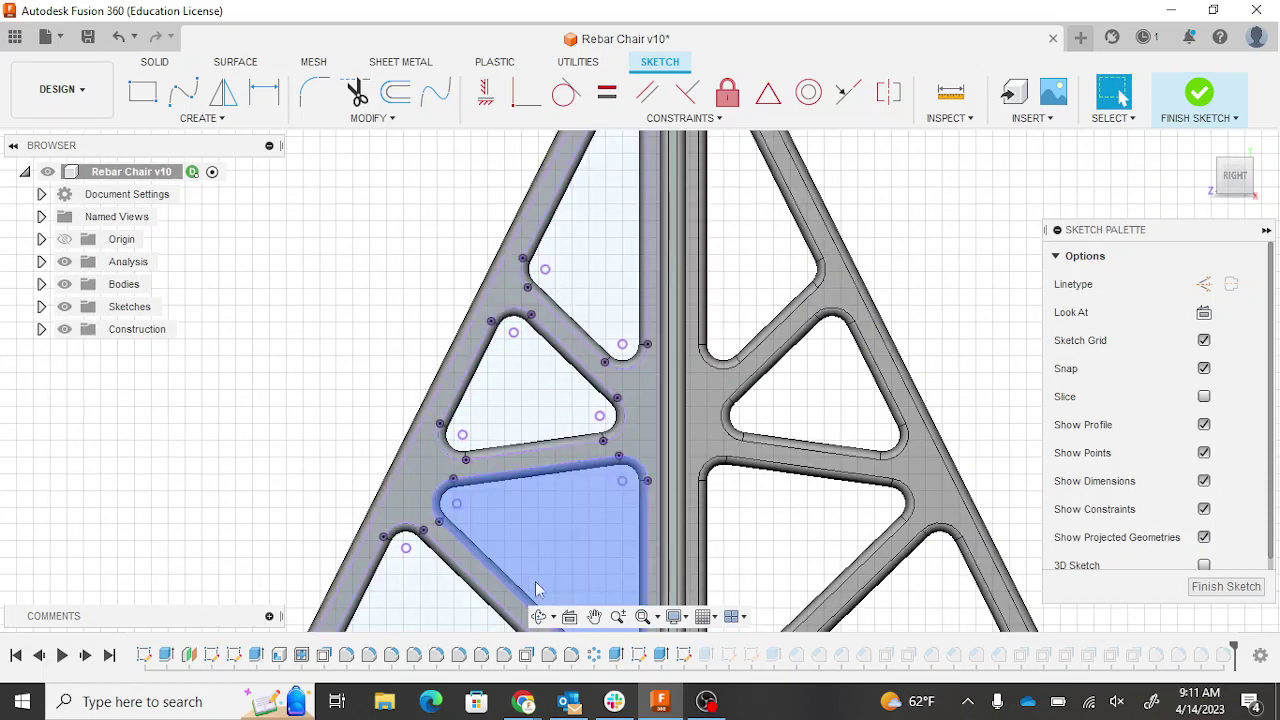
{"action": "right_click", "coordinate": [644, 662]}
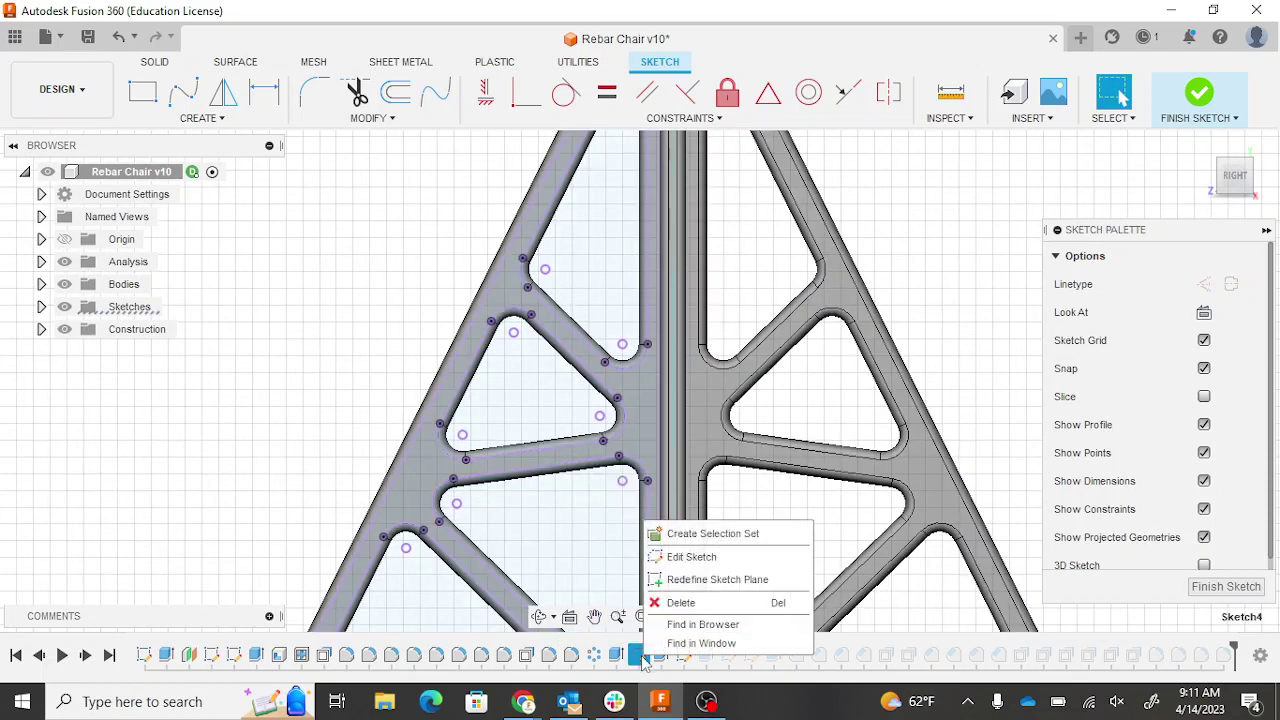
{"action": "left_click", "coordinate": [681, 558]}
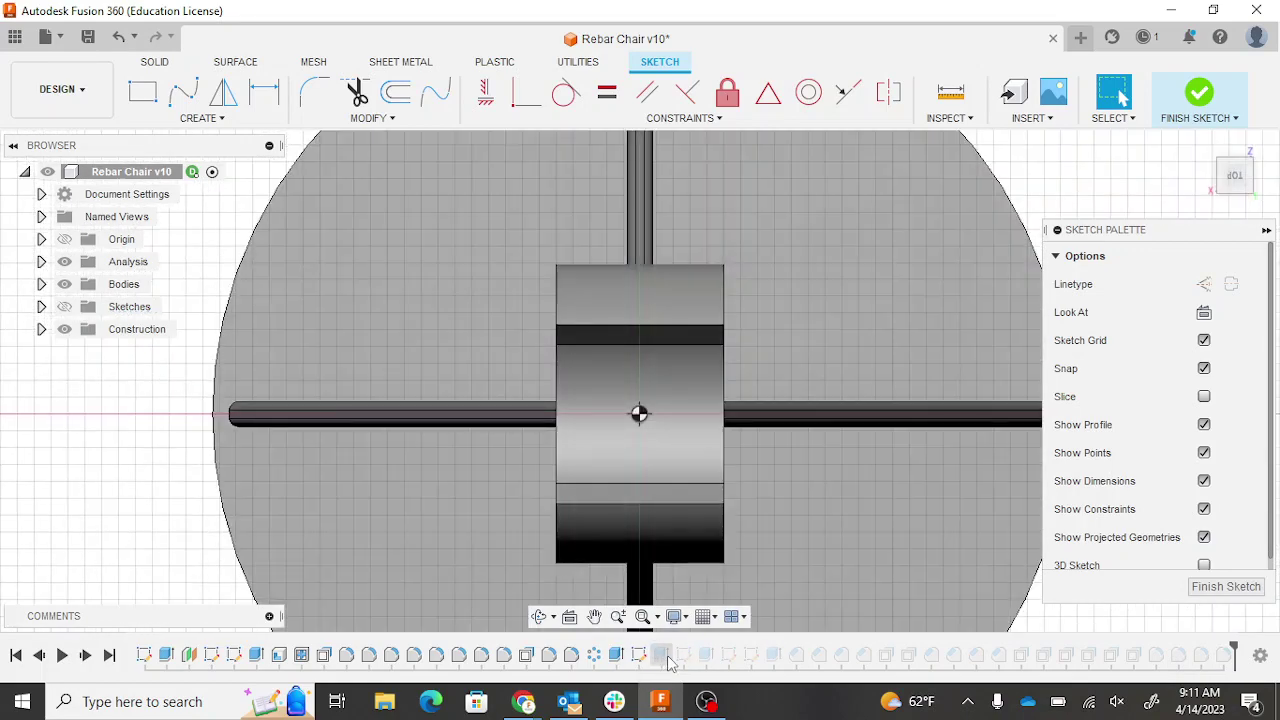
In Sketch3, move the truss junction on the vertical line down to Y -35 mm, finish the sketch and restore the home view
{"action": "left_click", "coordinate": [234, 655]}
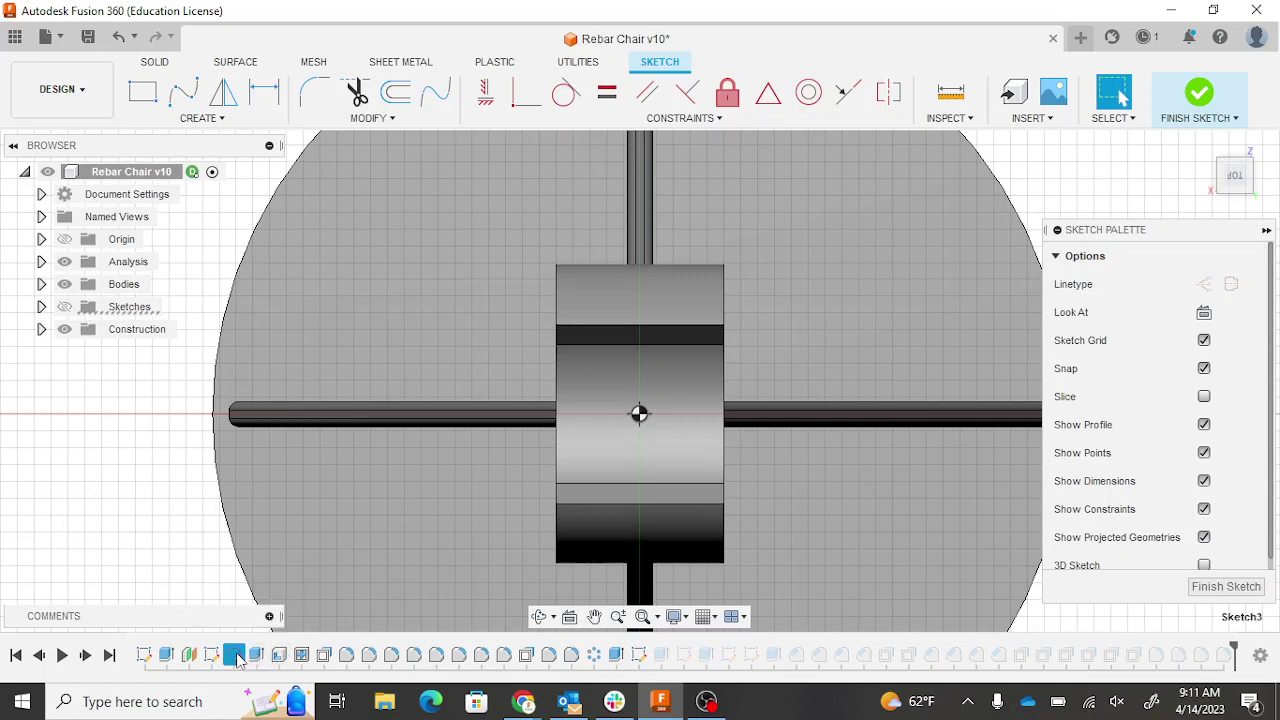
{"action": "right_click", "coordinate": [238, 657]}
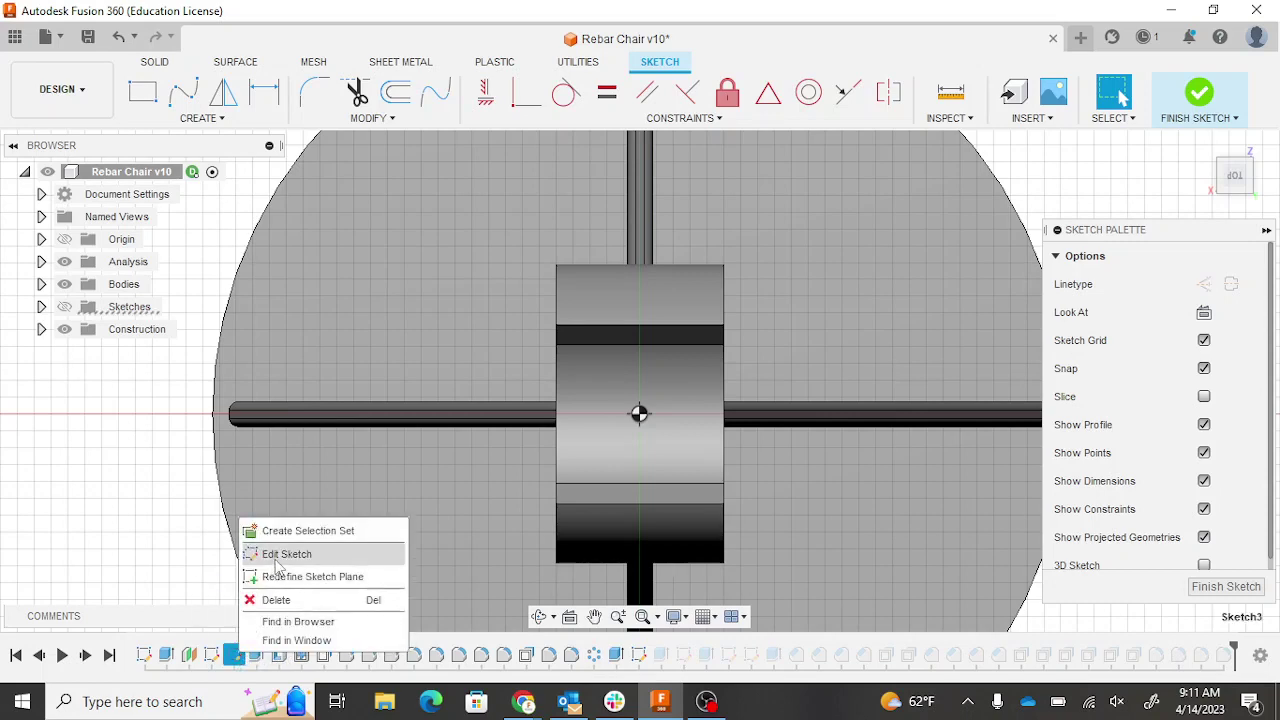
{"action": "left_click", "coordinate": [280, 554]}
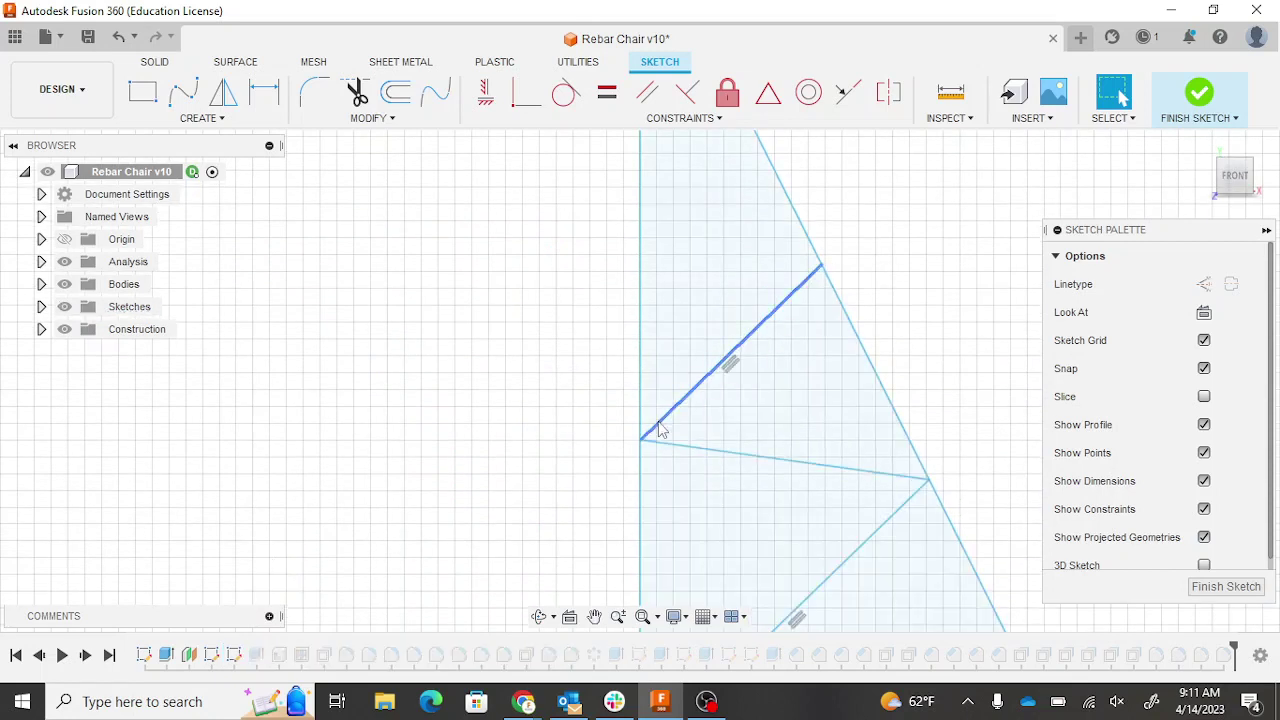
{"action": "left_click", "coordinate": [658, 421]}
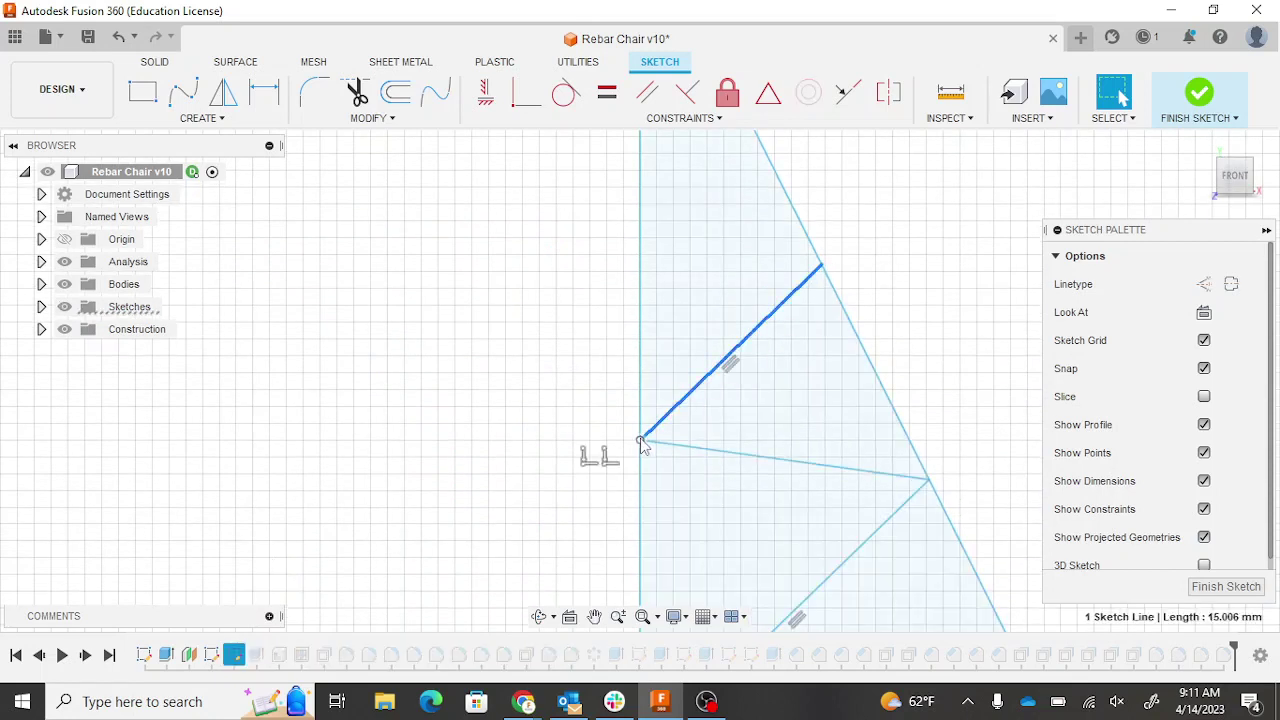
{"action": "left_click_drag", "start_coordinate": [640, 438], "coordinate": [640, 490]}
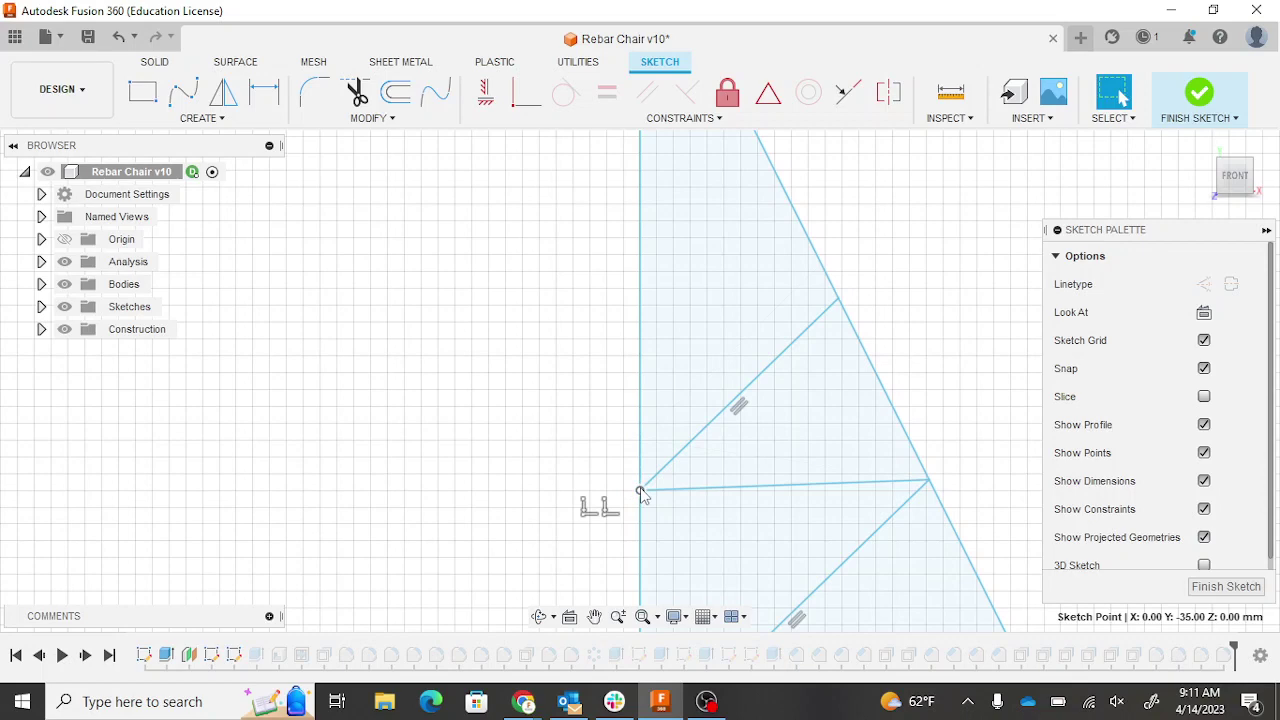
{"action": "left_click", "coordinate": [1196, 95]}
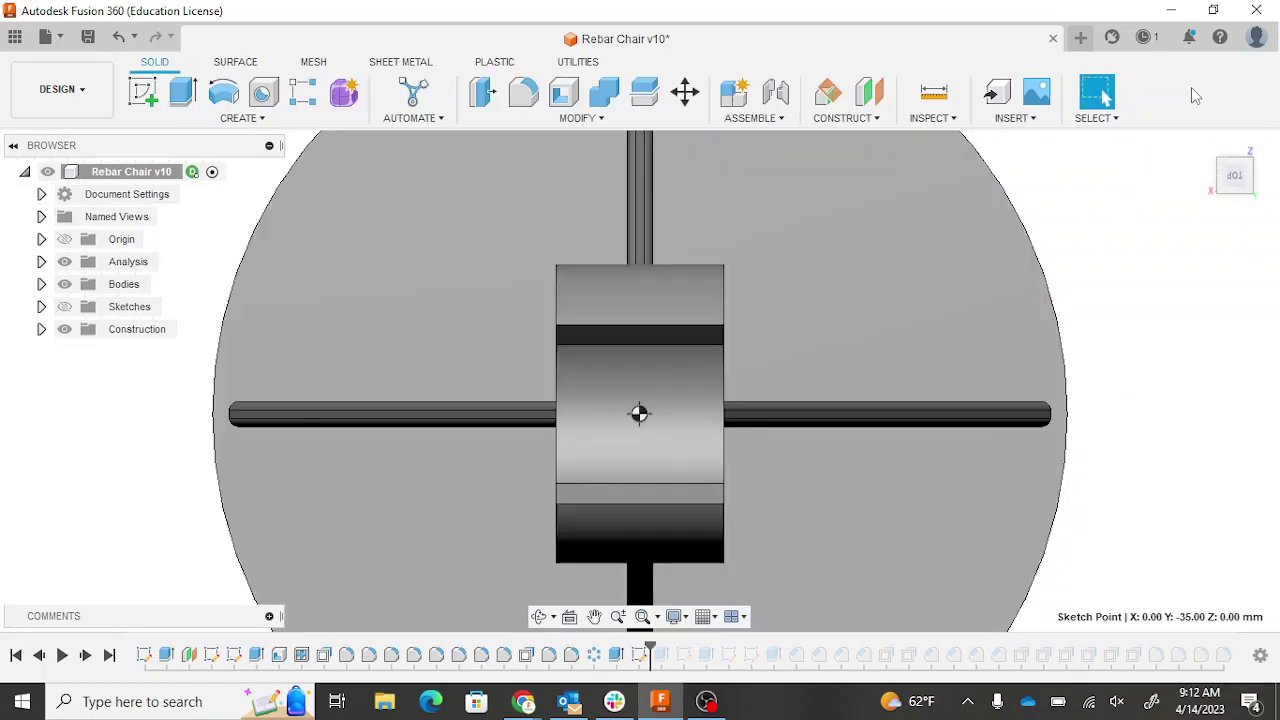
{"action": "mouse_move", "coordinate": [1222, 165]}
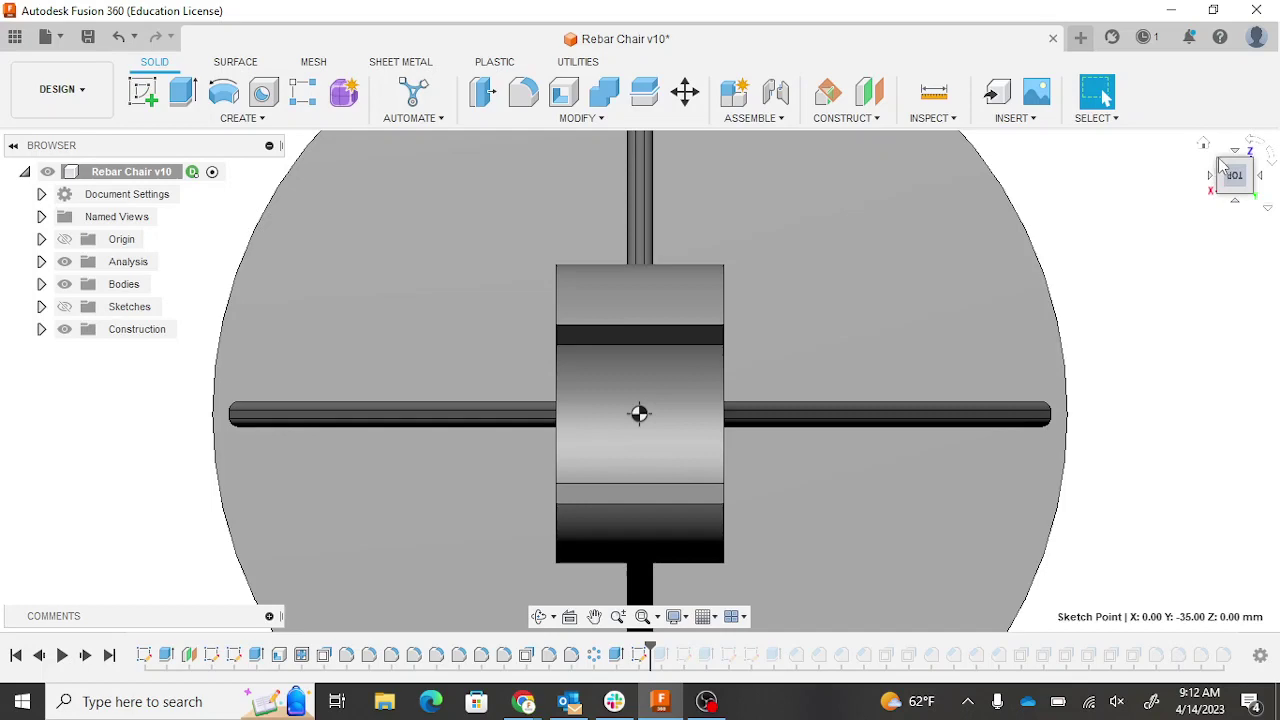
{"action": "left_click", "coordinate": [1205, 146]}
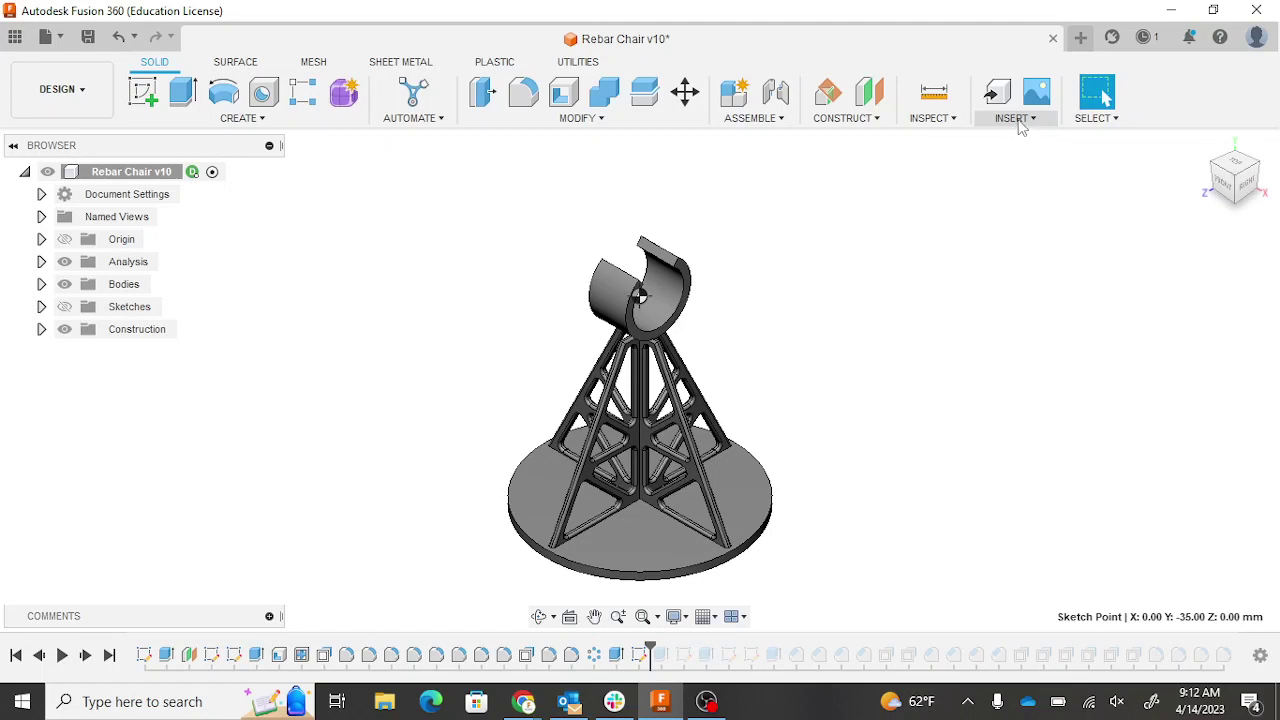
{"action": "left_click", "coordinate": [936, 126]}
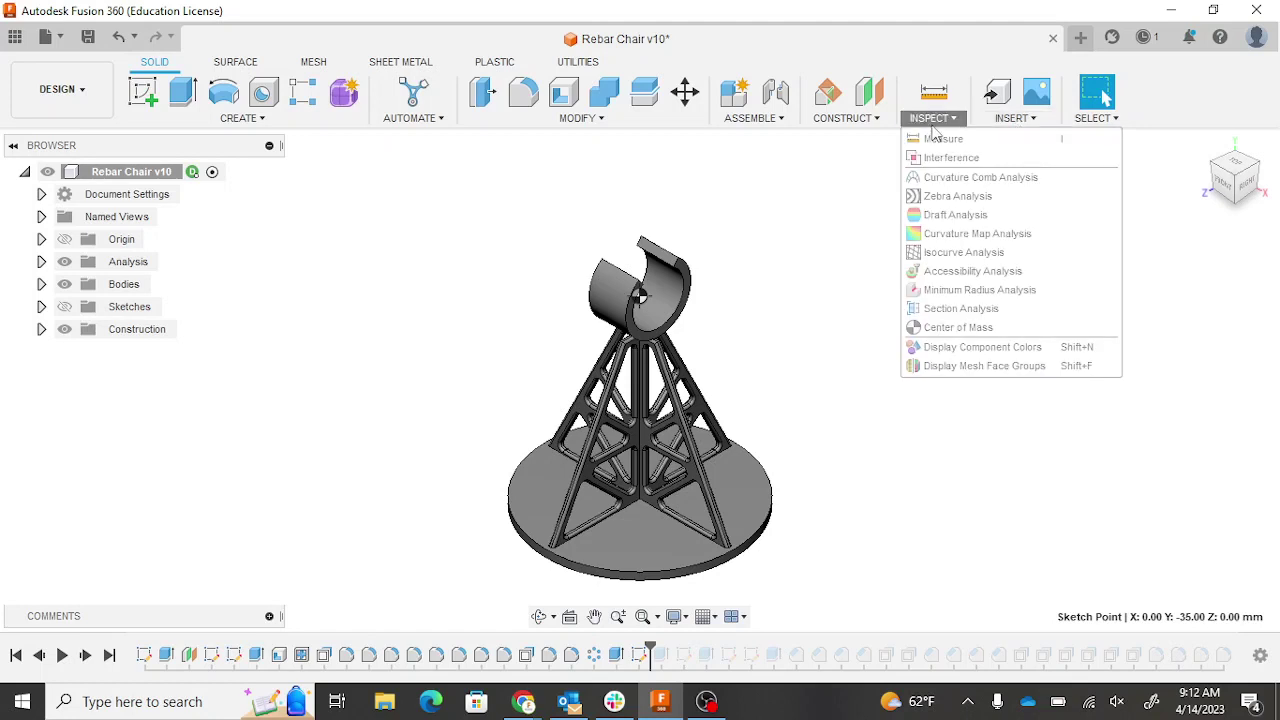
{"action": "left_click", "coordinate": [932, 330]}
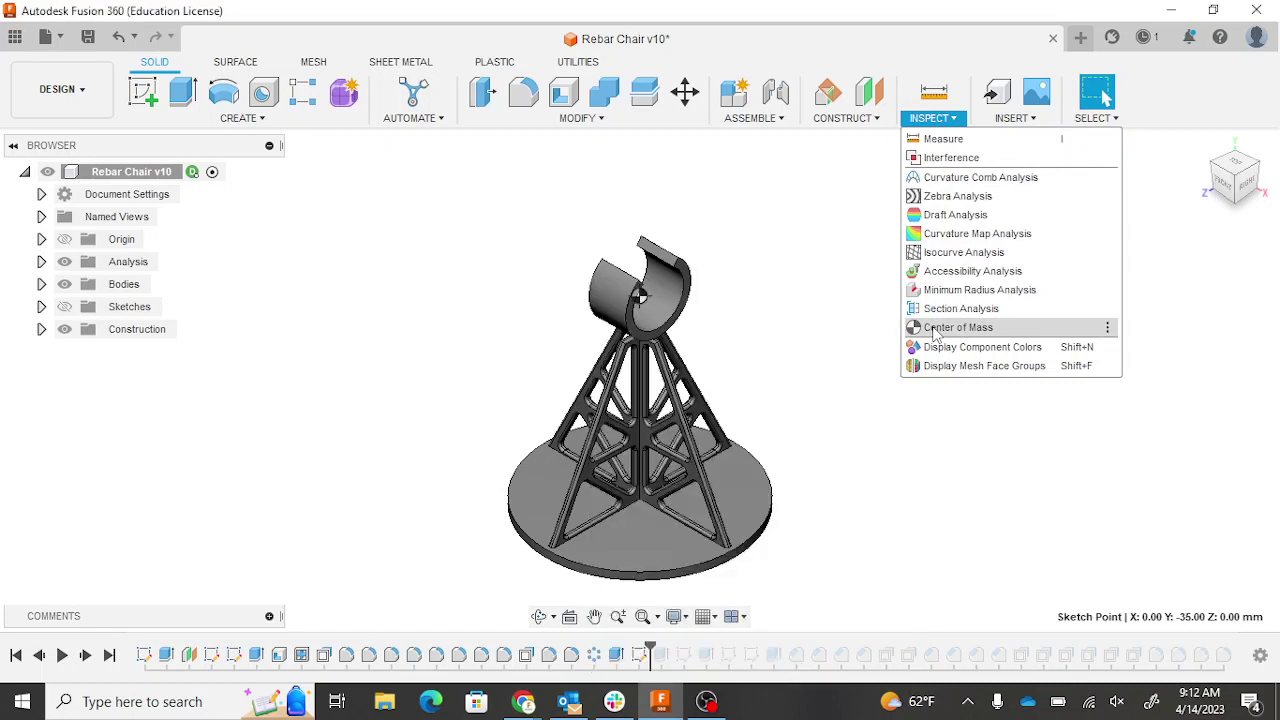
{"action": "left_click", "coordinate": [658, 425]}
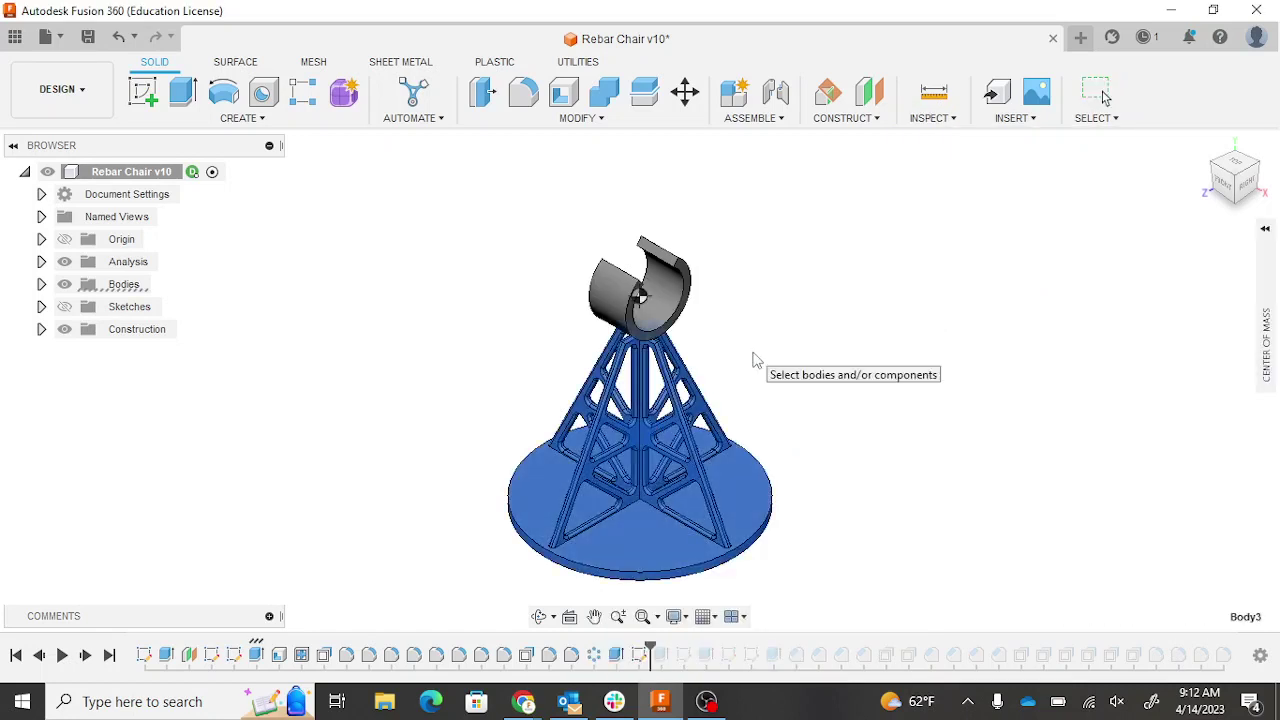
{"action": "key", "text": "Escape"}
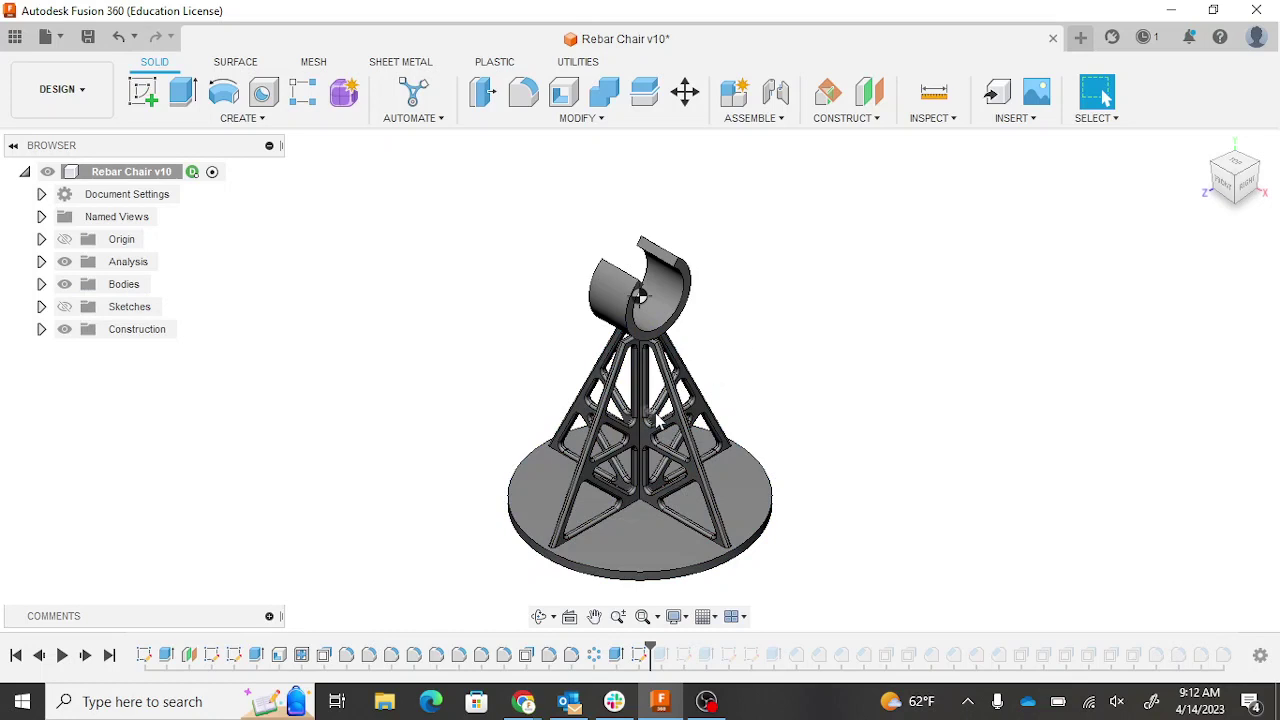
Roll the history marker forward to the end of the timeline to restore the complete chair
{"action": "left_click_drag", "start_coordinate": [650, 652], "coordinate": [1234, 646]}
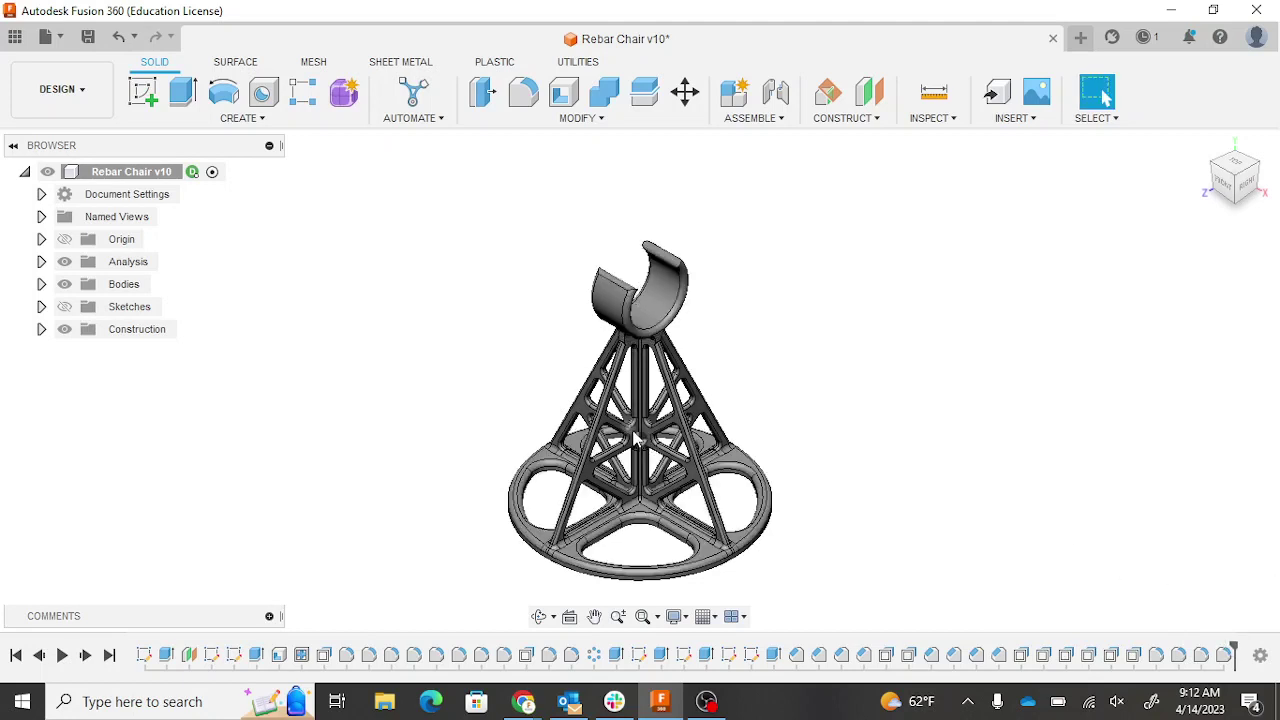
{"action": "scroll", "coordinate": [660, 432], "scroll_direction": "up", "scroll_amount": 5}
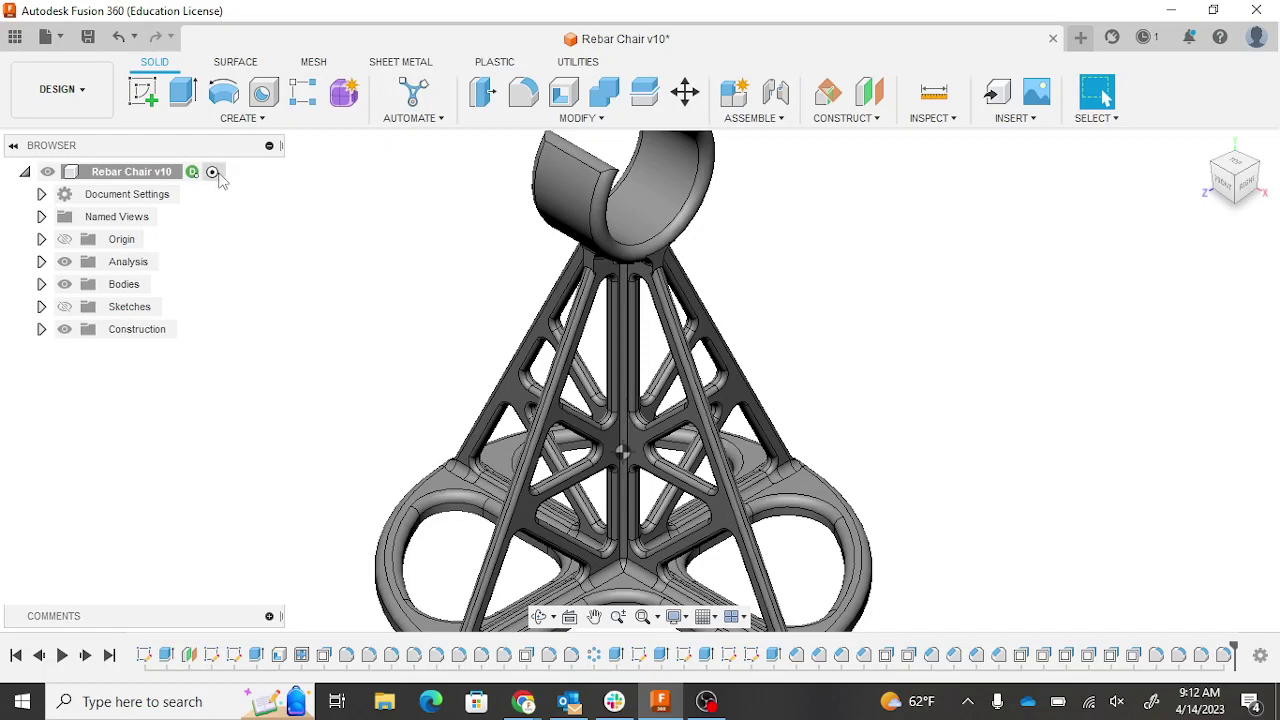
Apply the Acetal Resin, White physical material to the chair body in the Render workspace and return to the Design workspace
{"action": "left_click", "coordinate": [88, 100]}
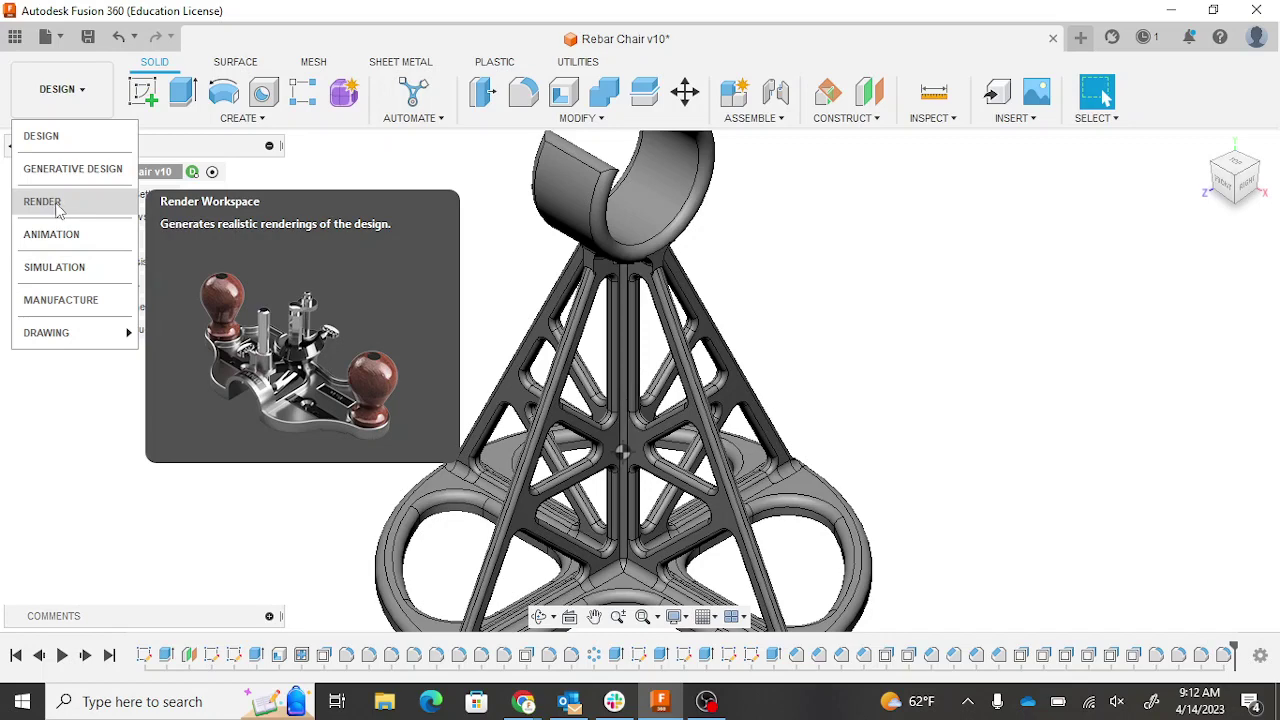
{"action": "left_click", "coordinate": [58, 206]}
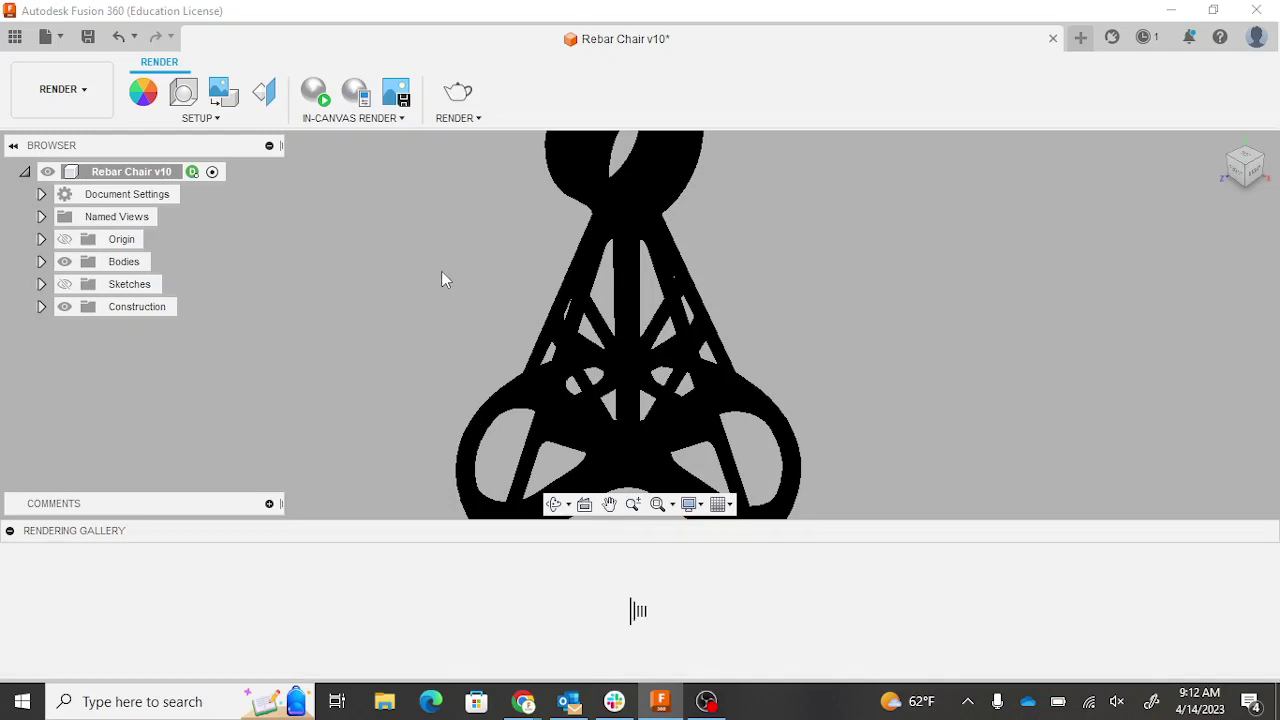
{"action": "left_click", "coordinate": [201, 119]}
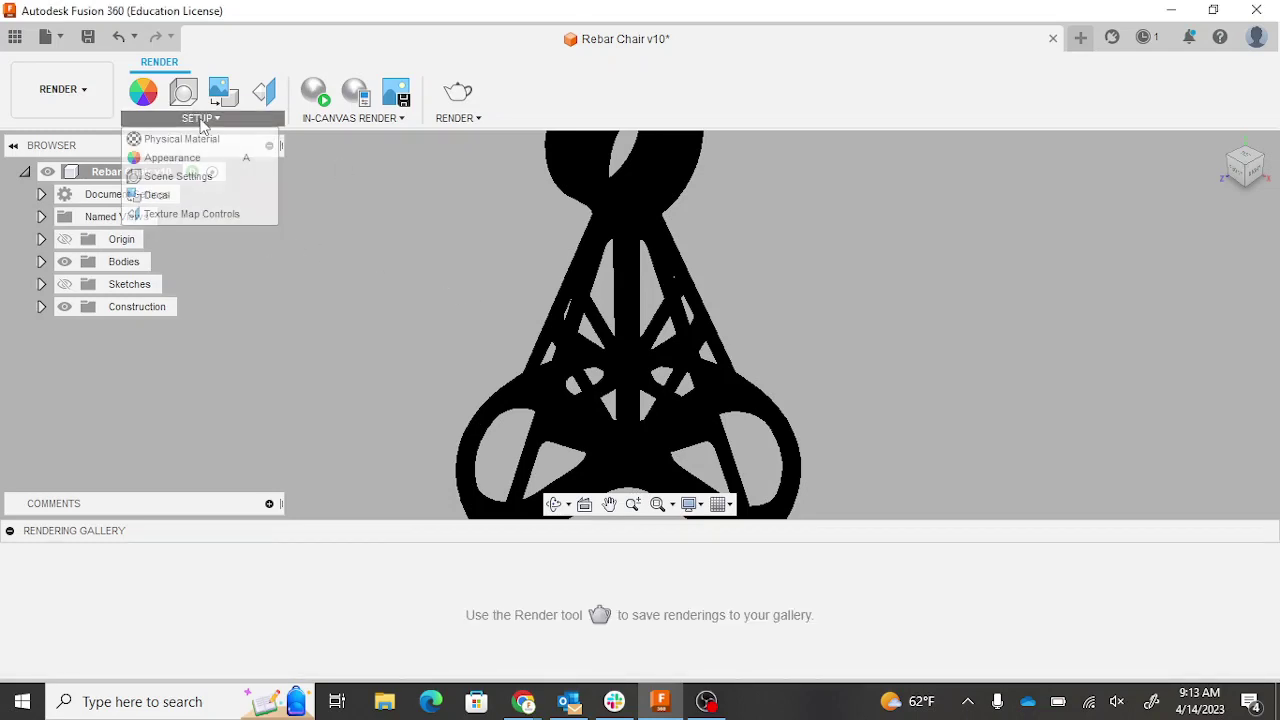
{"action": "left_click", "coordinate": [181, 140]}
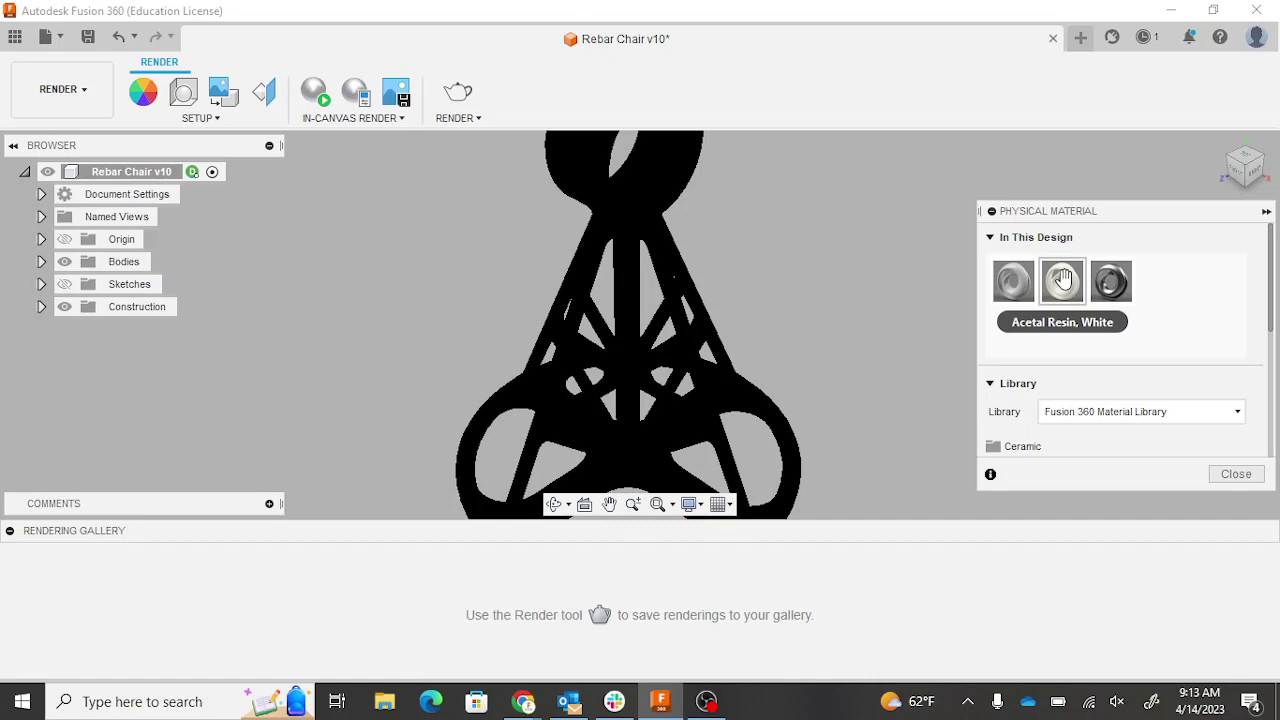
{"action": "left_click_drag", "start_coordinate": [1062, 280], "coordinate": [685, 408]}
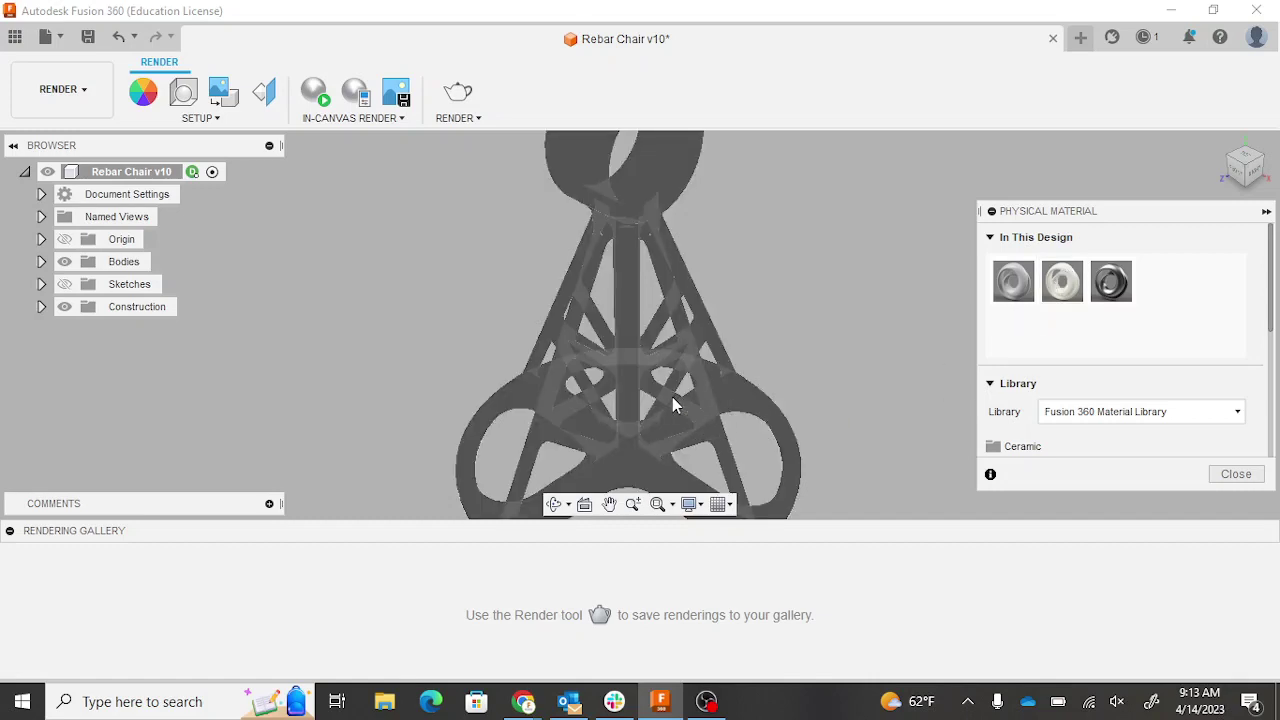
{"action": "left_click_drag", "start_coordinate": [672, 397], "coordinate": [672, 397]}
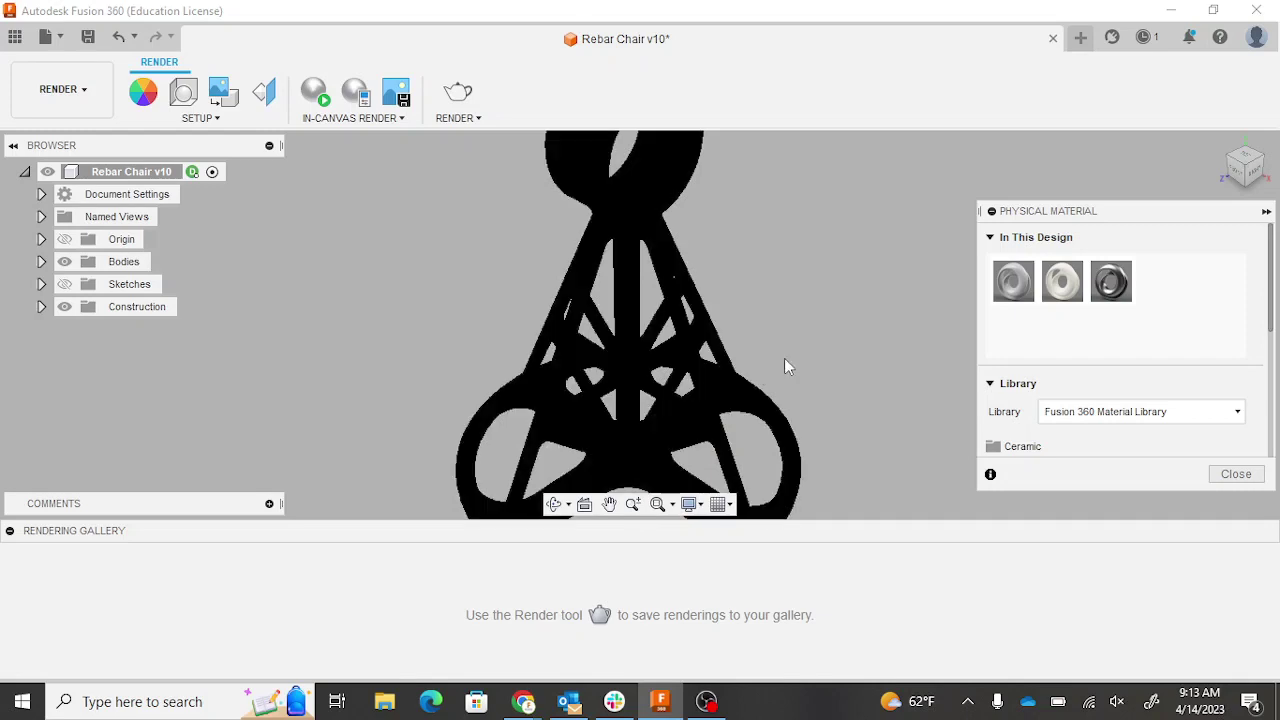
{"action": "left_click", "coordinate": [1238, 474]}
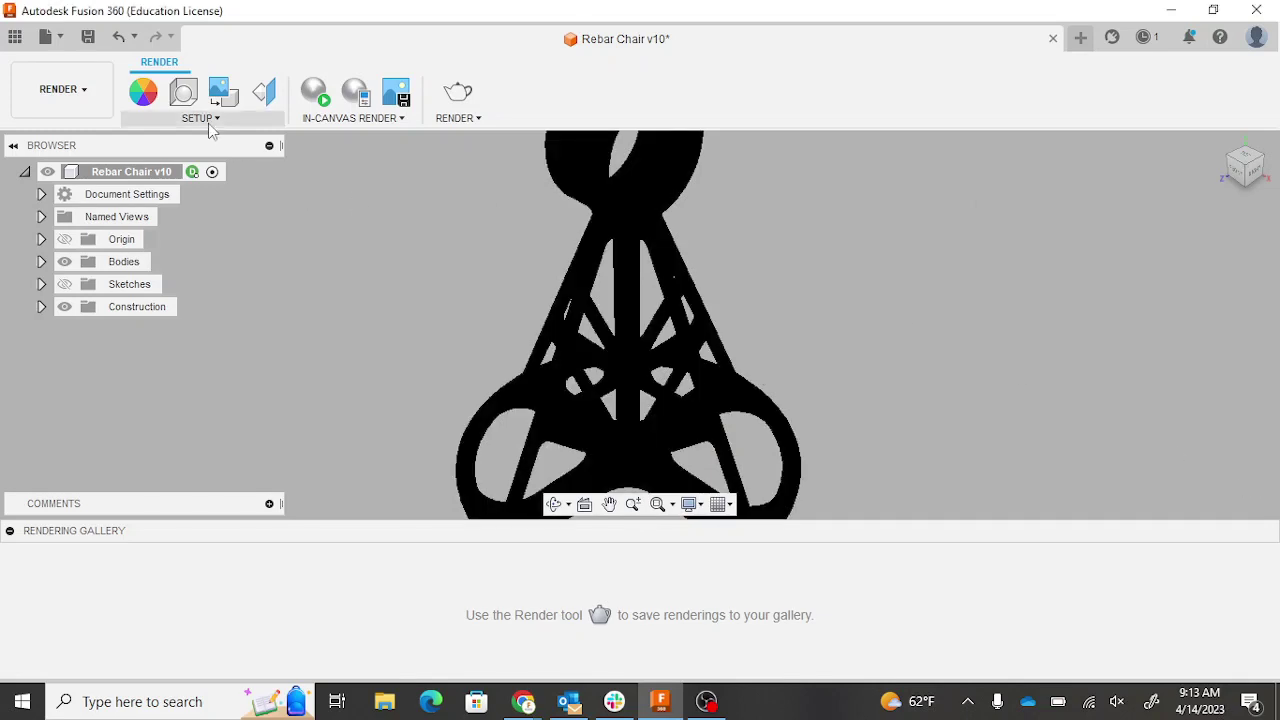
{"action": "left_click", "coordinate": [88, 95]}
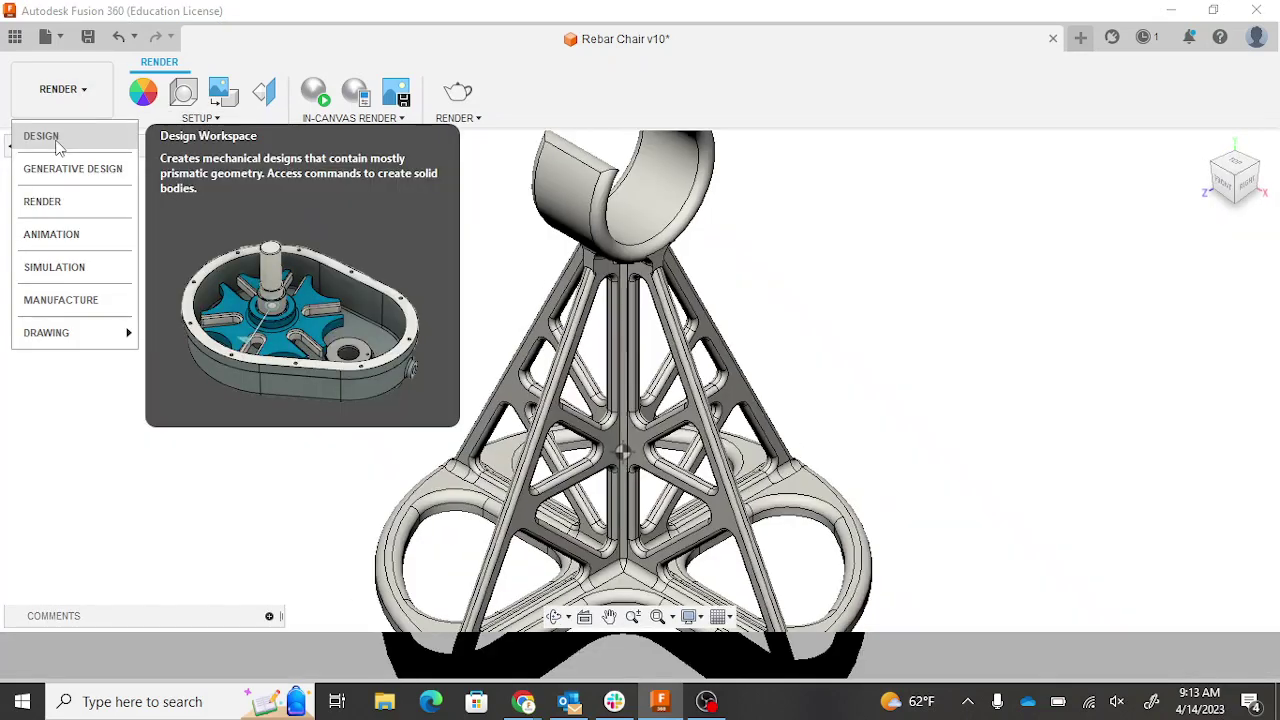
{"action": "left_click", "coordinate": [60, 135]}
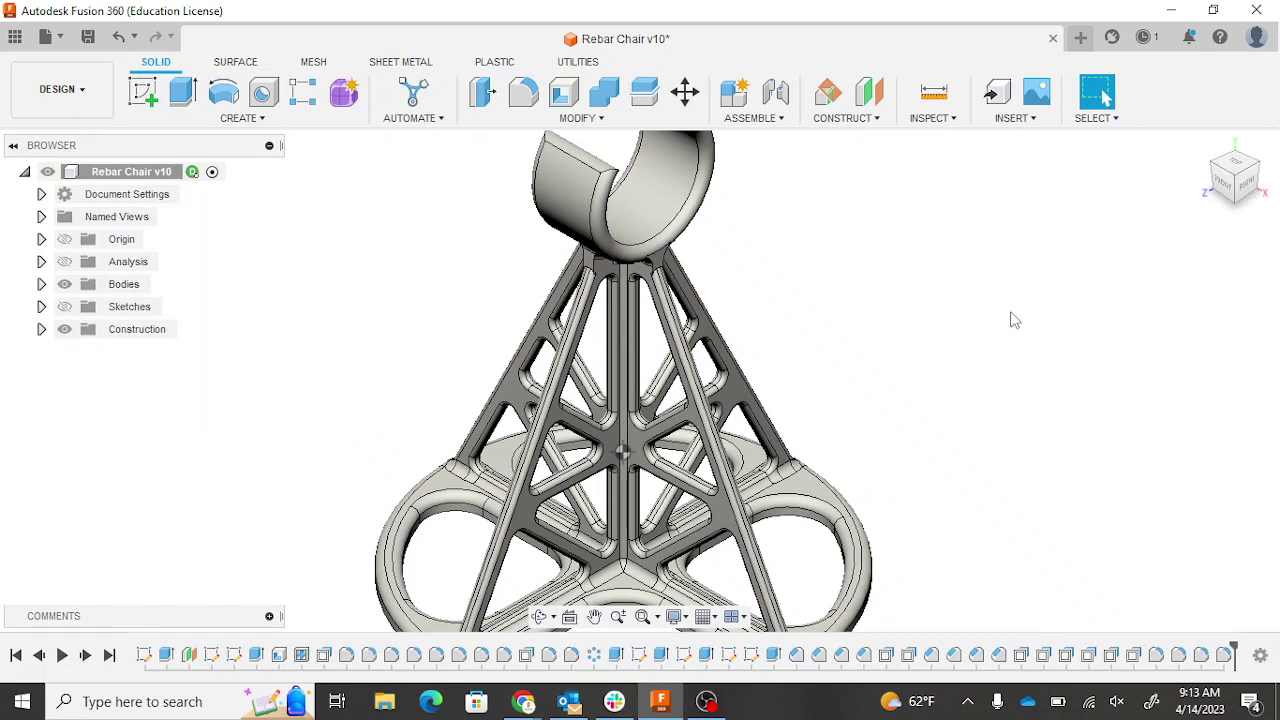
Switch to the Simulation workspace and review the details of the warning about the existing Study 3 results
{"action": "left_click", "coordinate": [86, 97]}
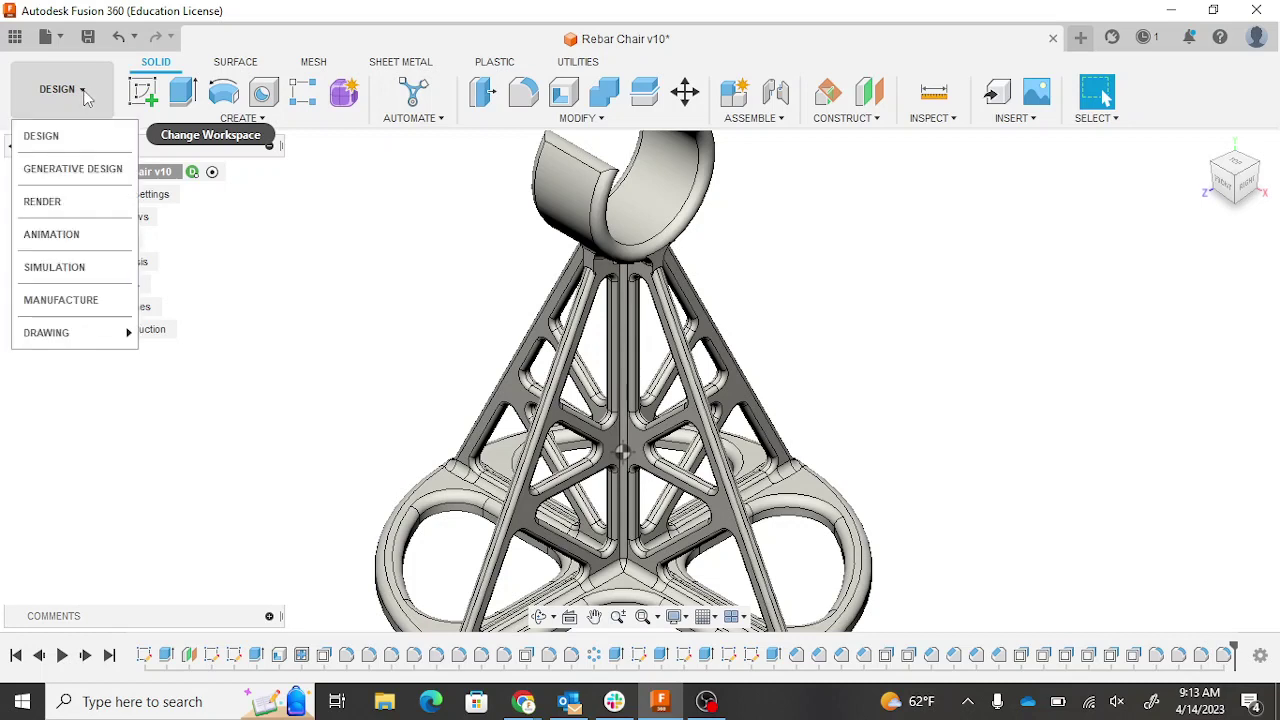
{"action": "left_click", "coordinate": [58, 268]}
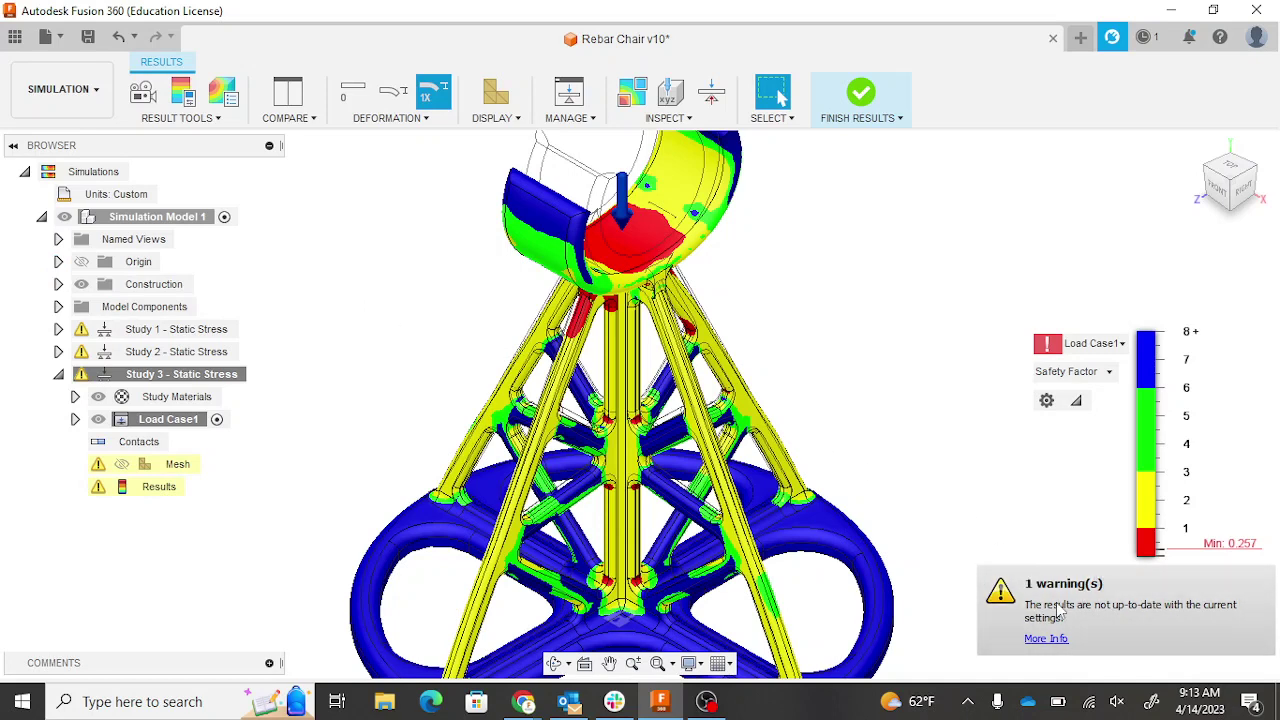
{"action": "left_click", "coordinate": [1046, 640]}
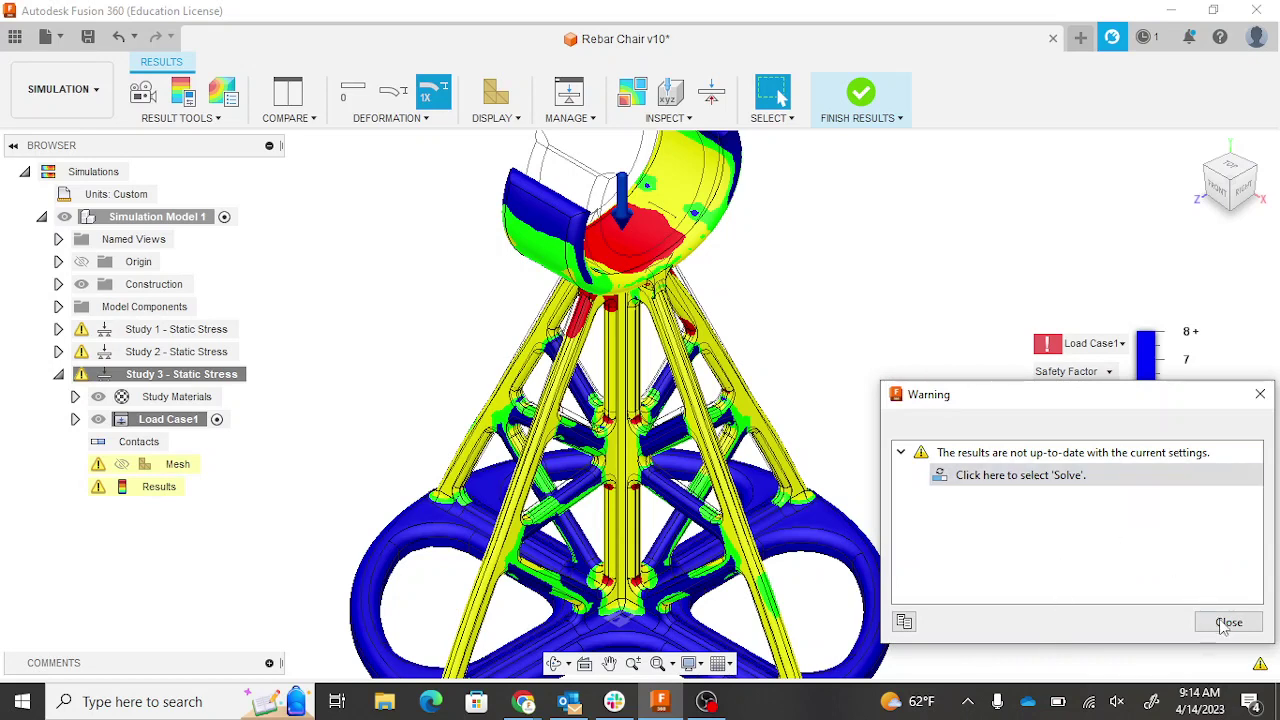
{"action": "left_click", "coordinate": [1261, 396]}
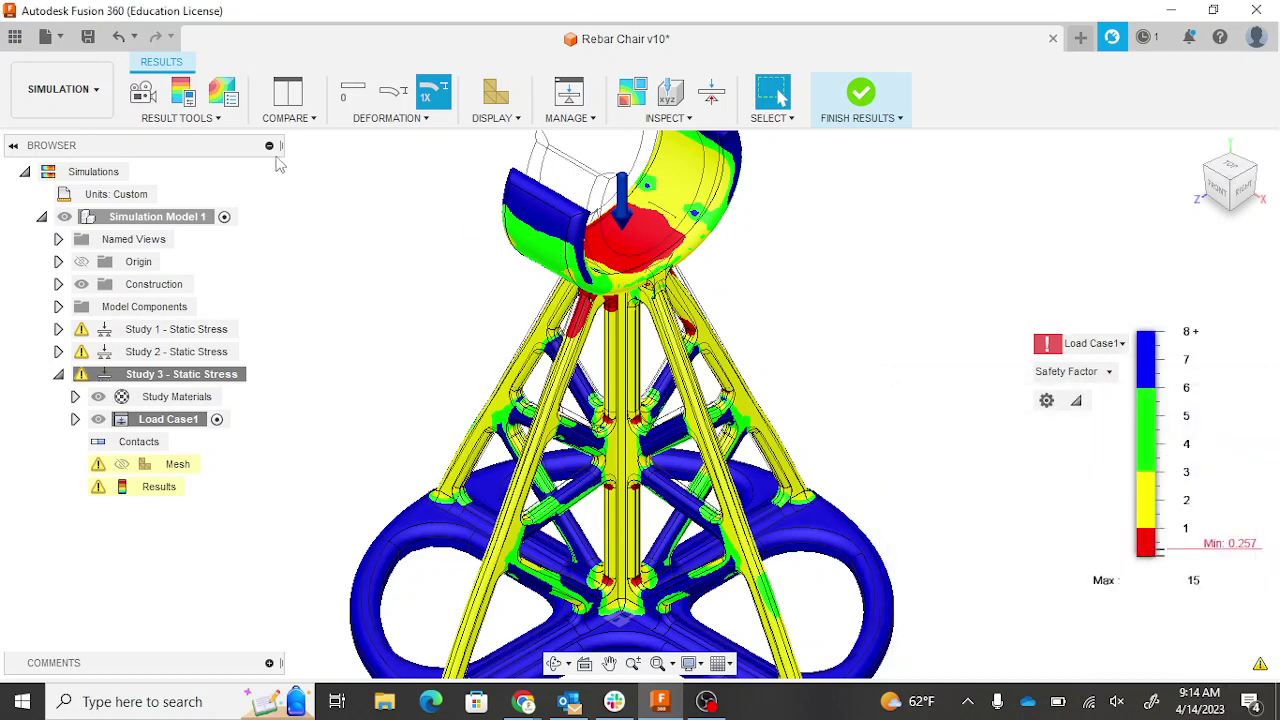
{"action": "left_click", "coordinate": [165, 120]}
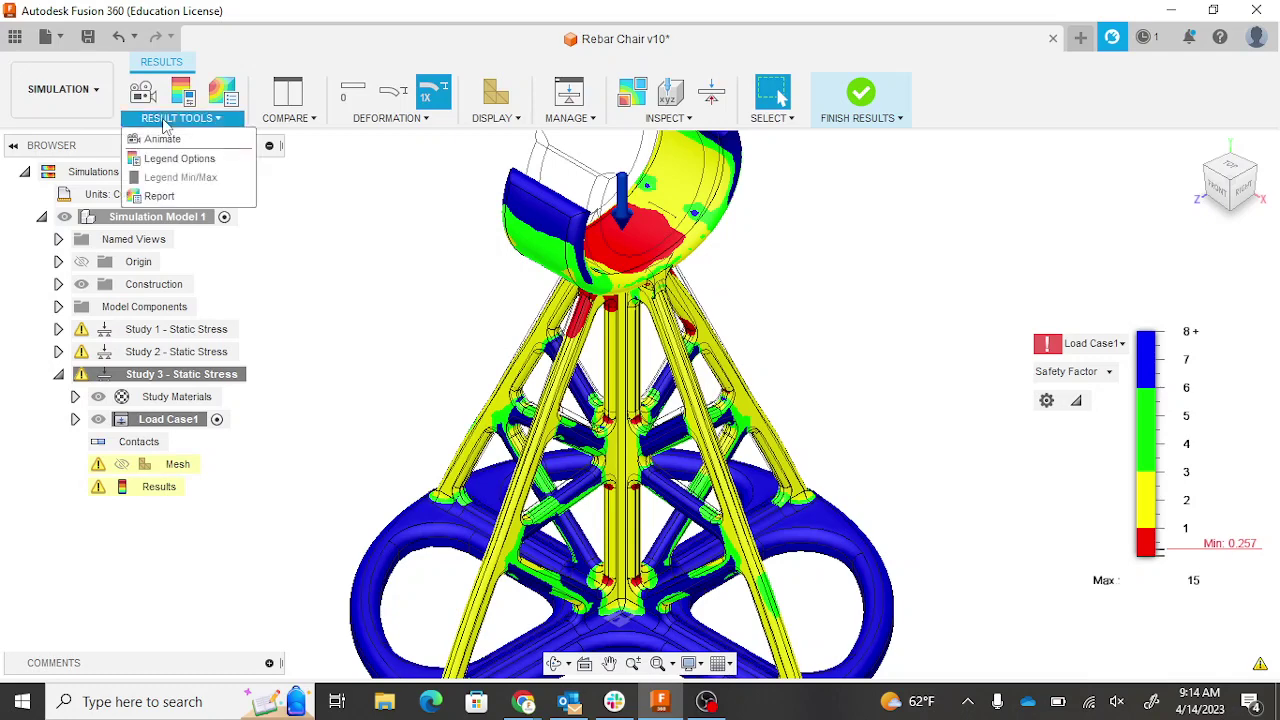
{"action": "left_click", "coordinate": [286, 118]}
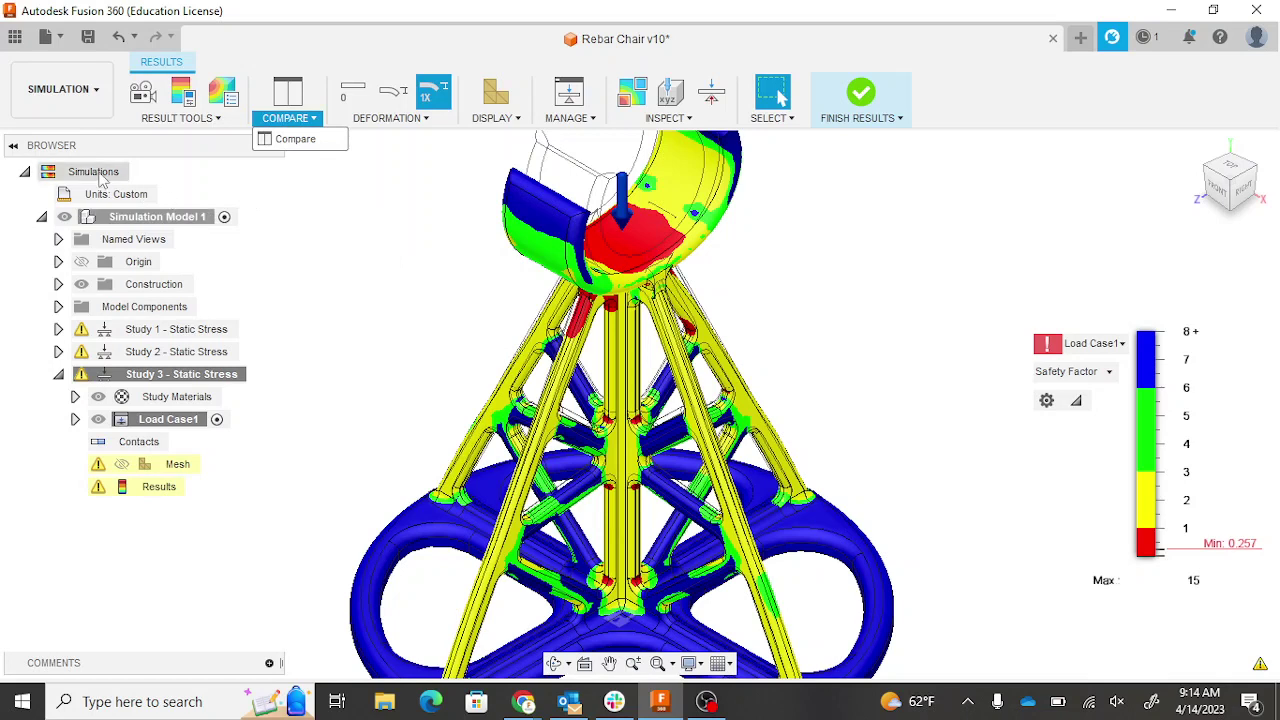
{"action": "left_click", "coordinate": [25, 172]}
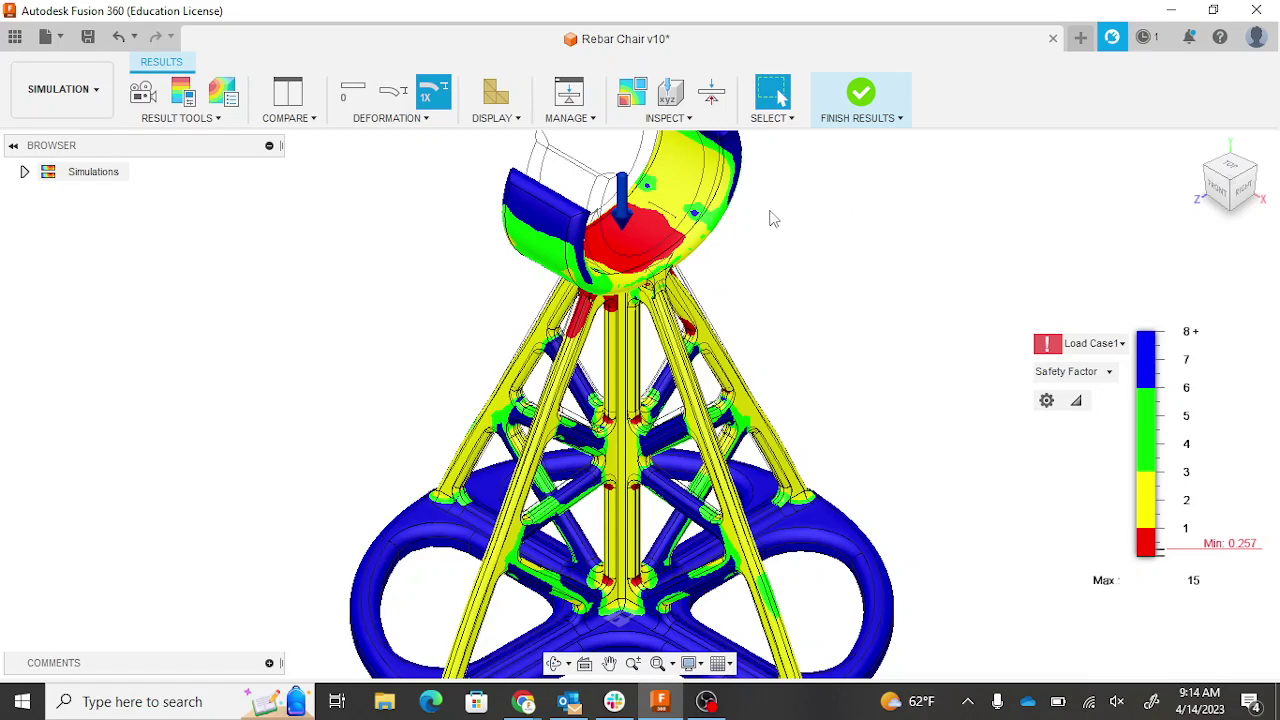
Leave the old results and create a new Static Stress simulation study
{"action": "left_click", "coordinate": [860, 100]}
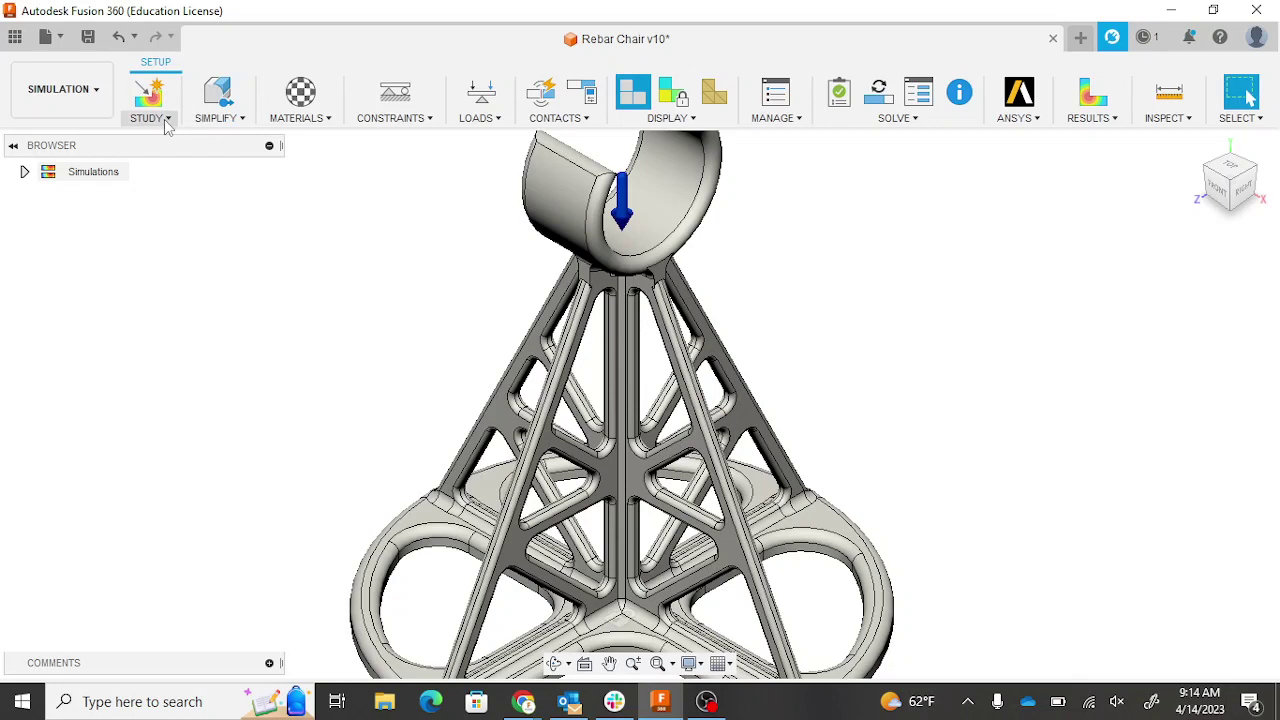
{"action": "left_click", "coordinate": [167, 119]}
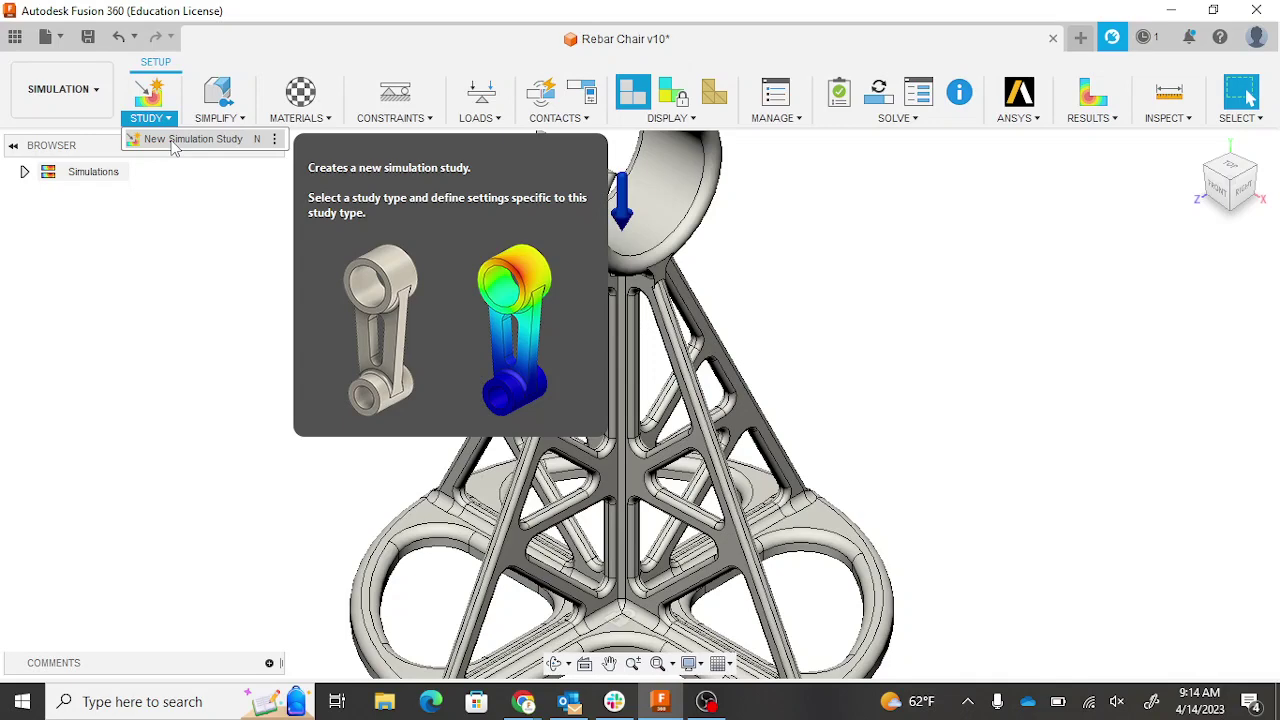
{"action": "left_click", "coordinate": [172, 143]}
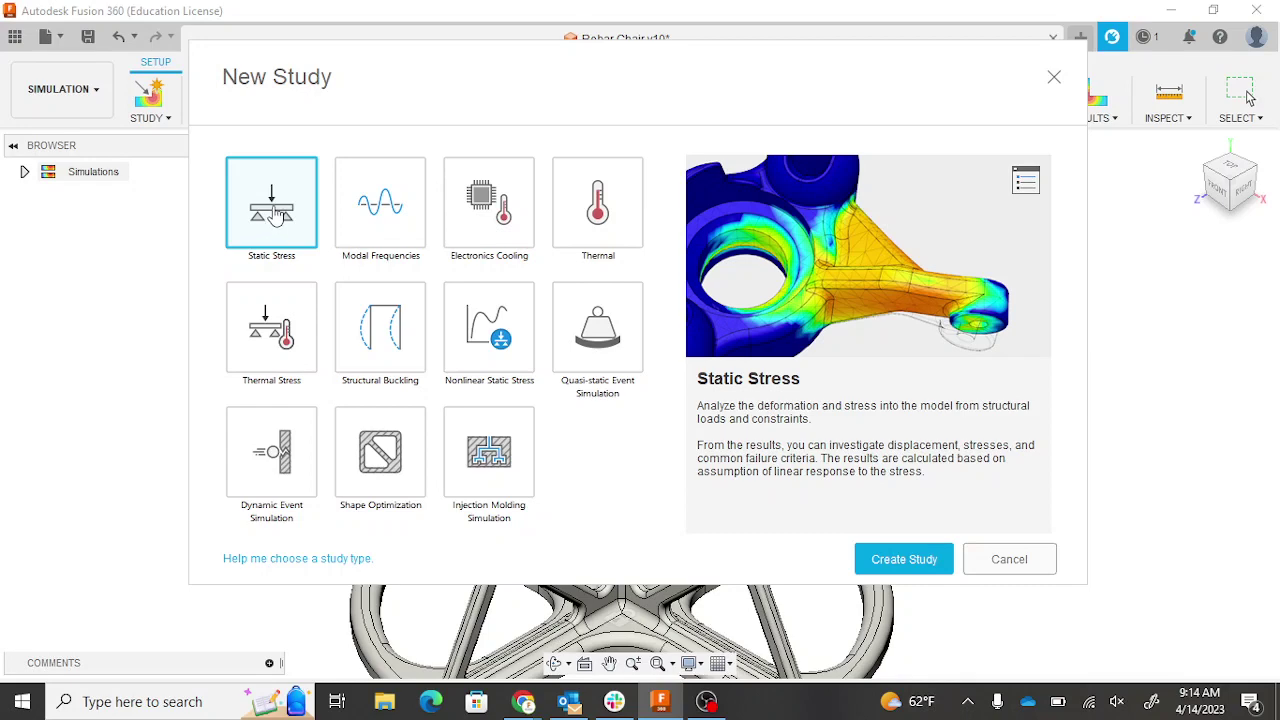
{"action": "double_click", "coordinate": [275, 215]}
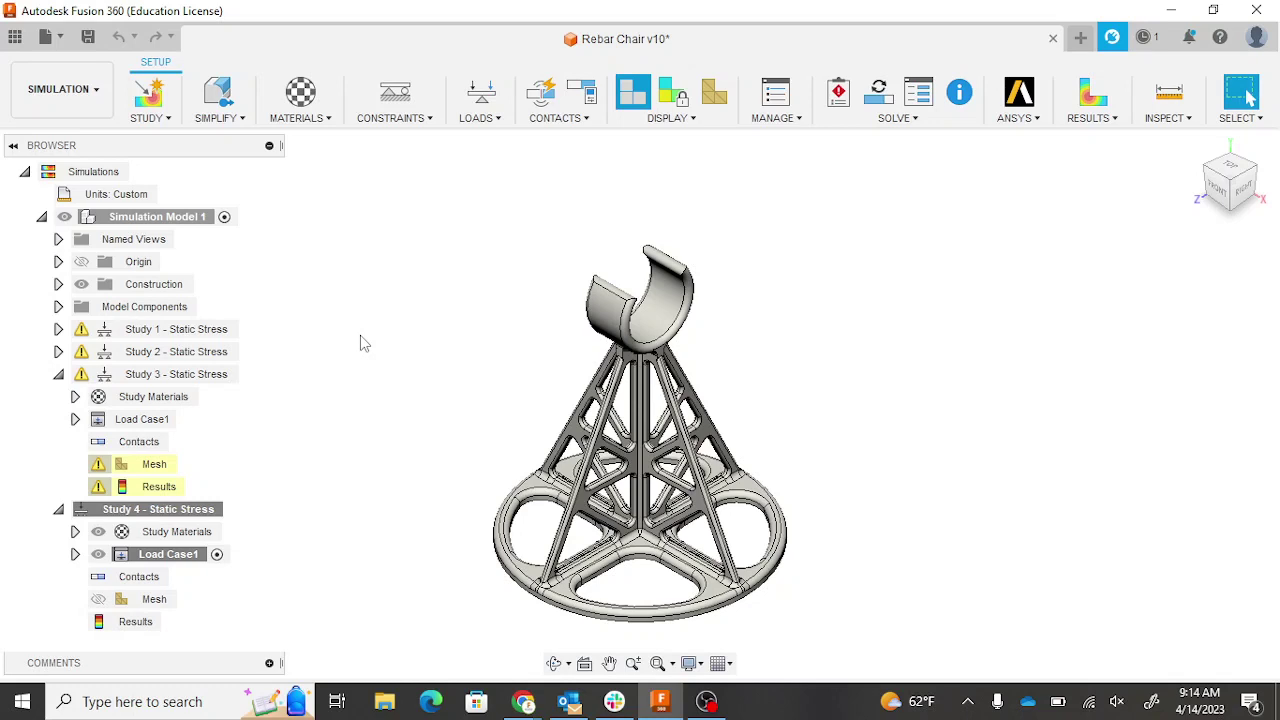
Apply a fixed structural constraint to the flat underside of the chair's base
{"action": "left_click", "coordinate": [413, 120]}
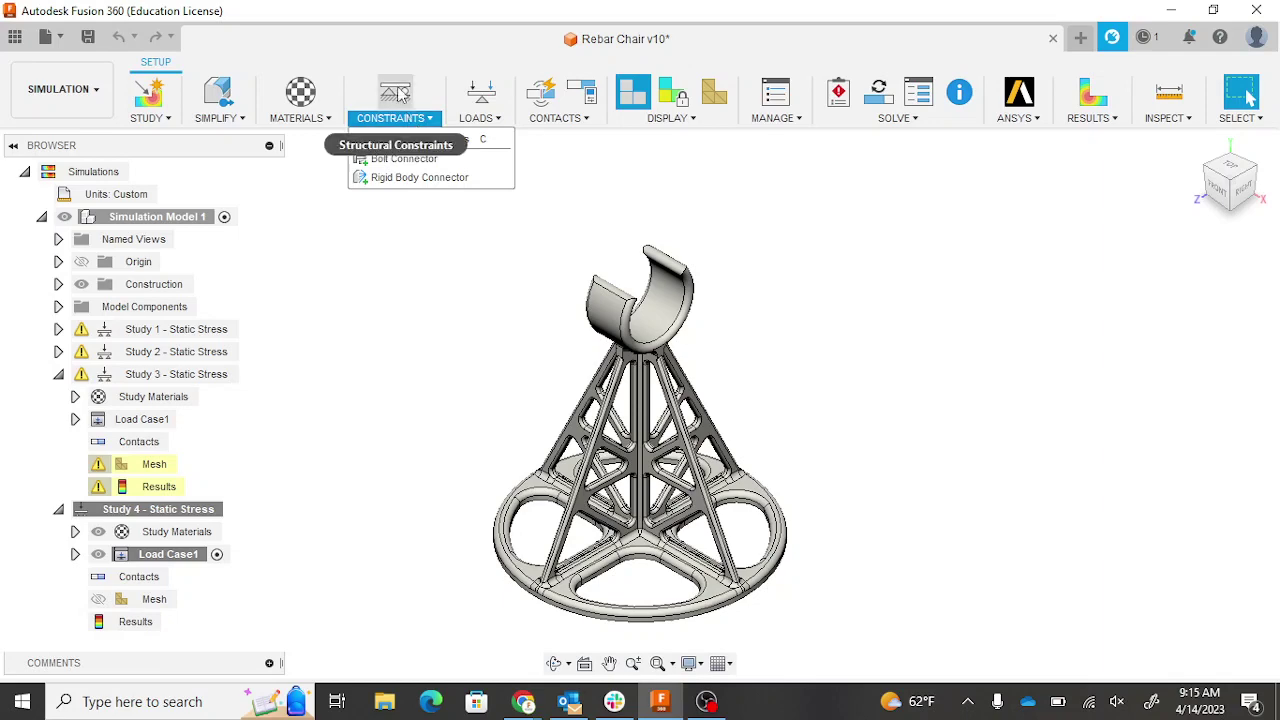
{"action": "left_click", "coordinate": [410, 139]}
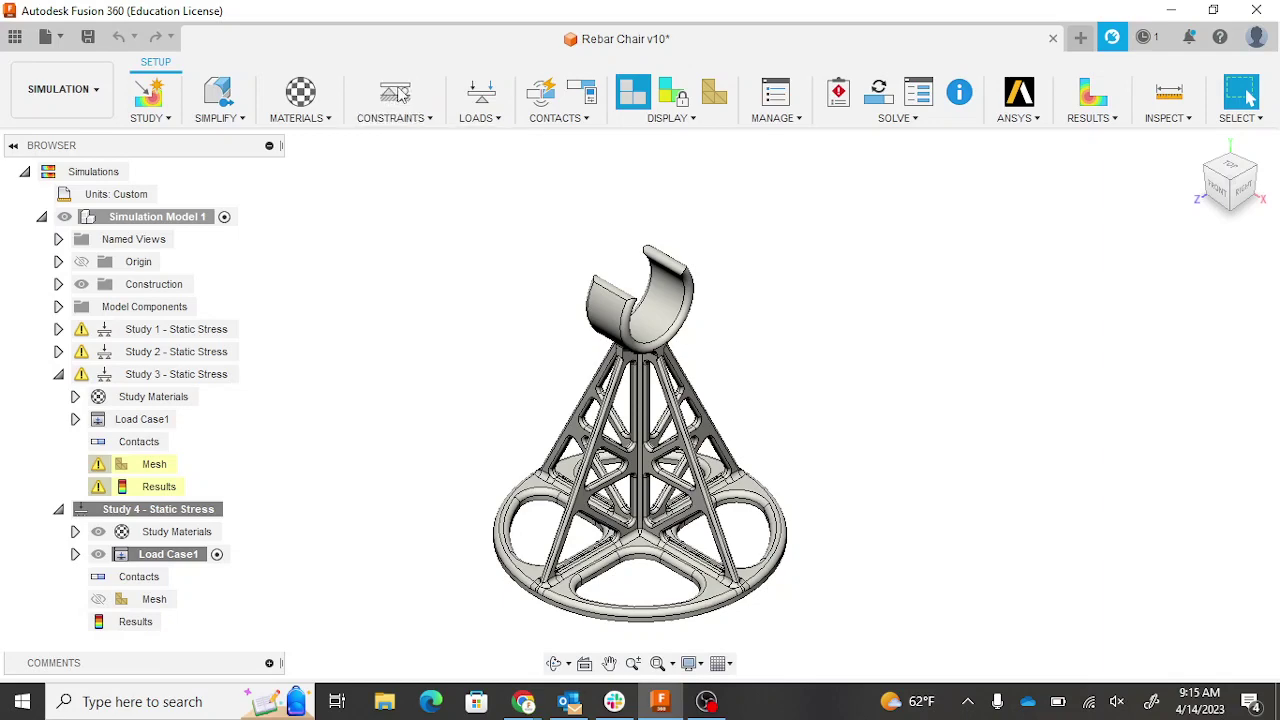
{"action": "left_click", "coordinate": [1233, 217]}
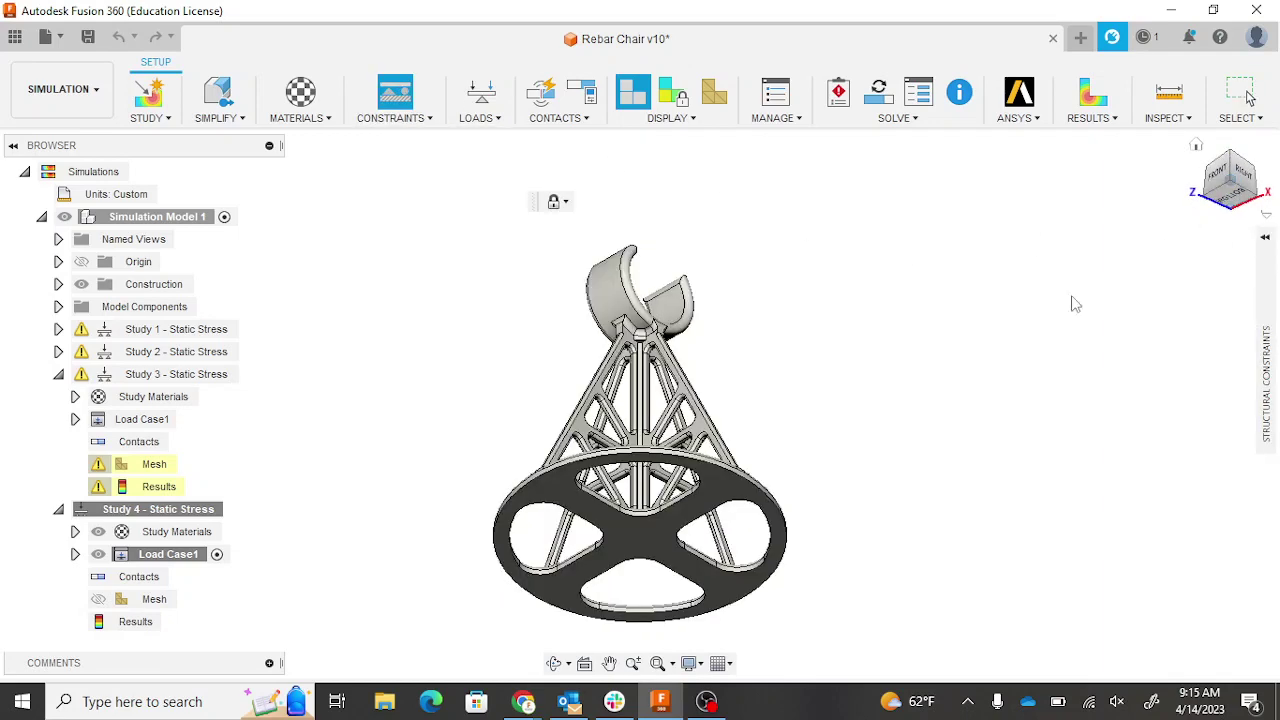
{"action": "left_click", "coordinate": [633, 550]}
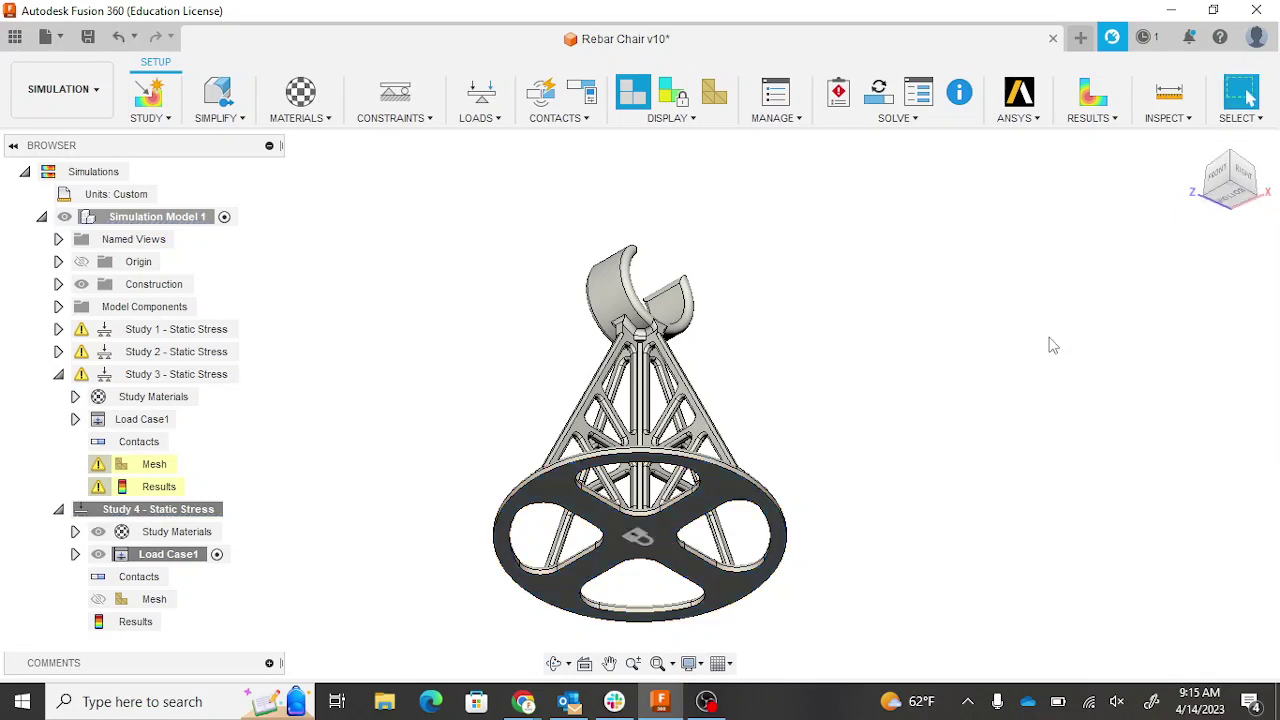
Apply a downward structural force of 25 lbforce to the inner curved face of the rebar cradle
{"action": "left_click", "coordinate": [1236, 165]}
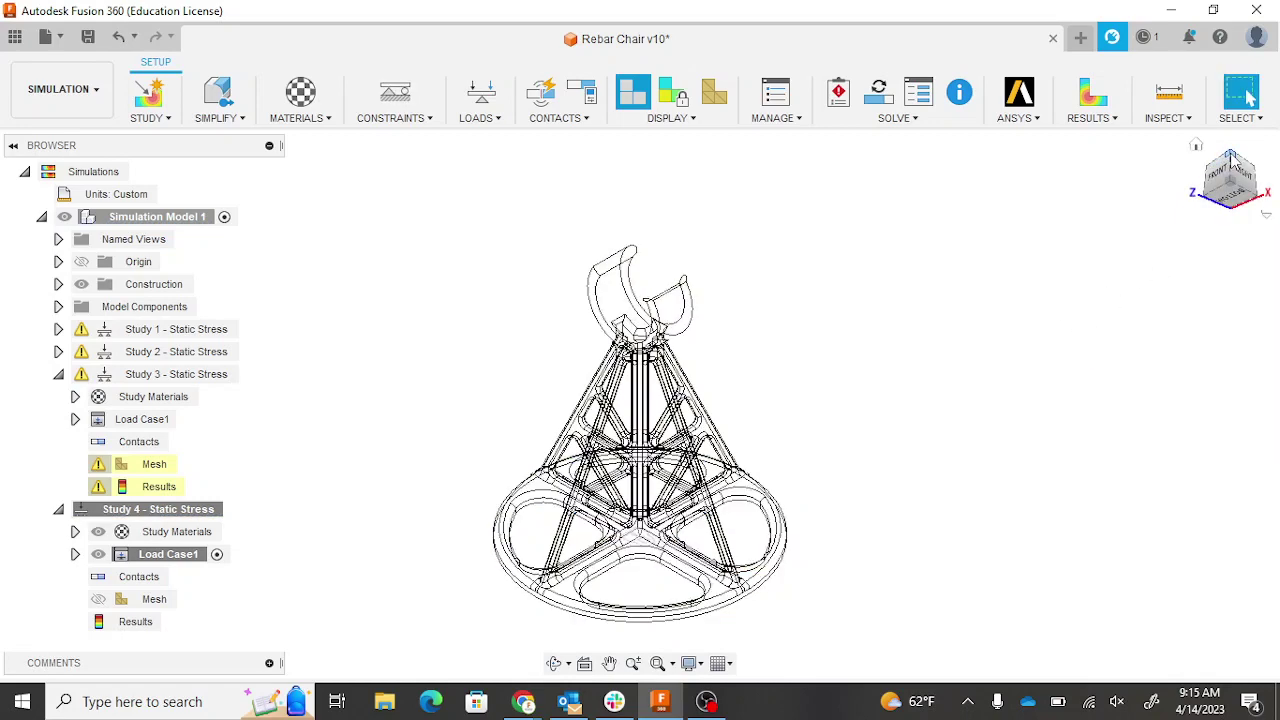
{"action": "left_click", "coordinate": [480, 118]}
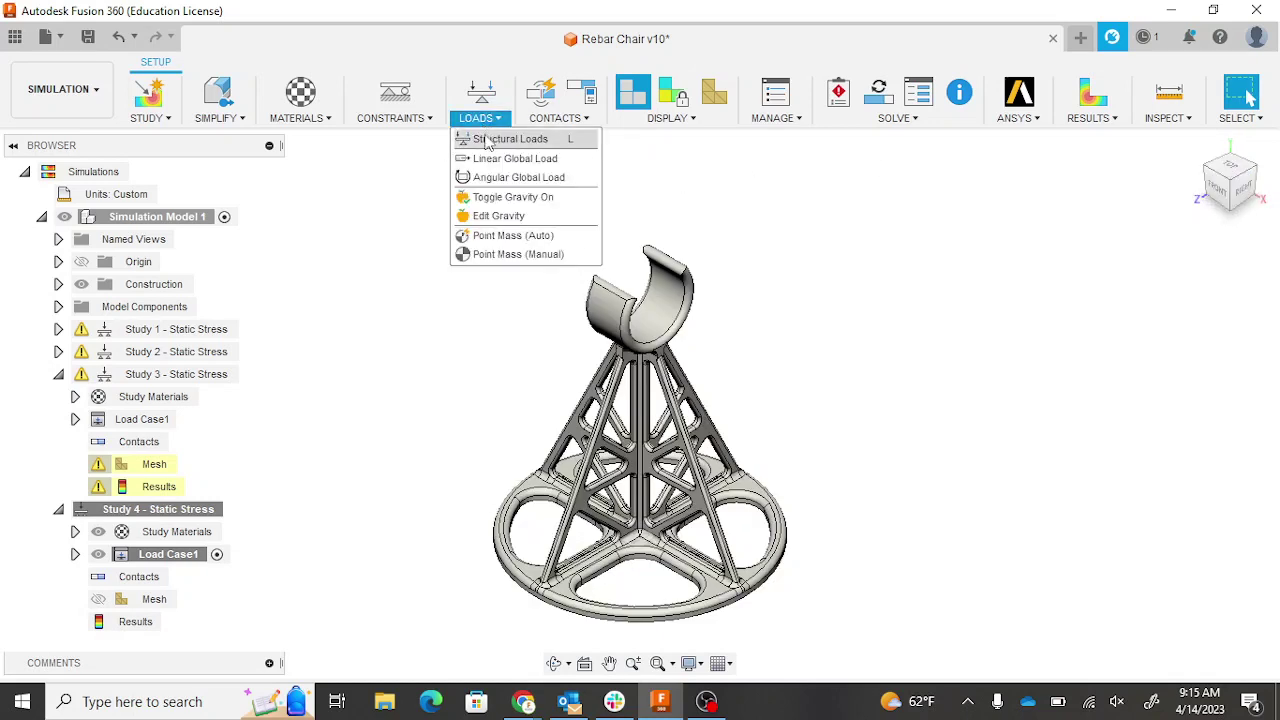
{"action": "left_click", "coordinate": [487, 143]}
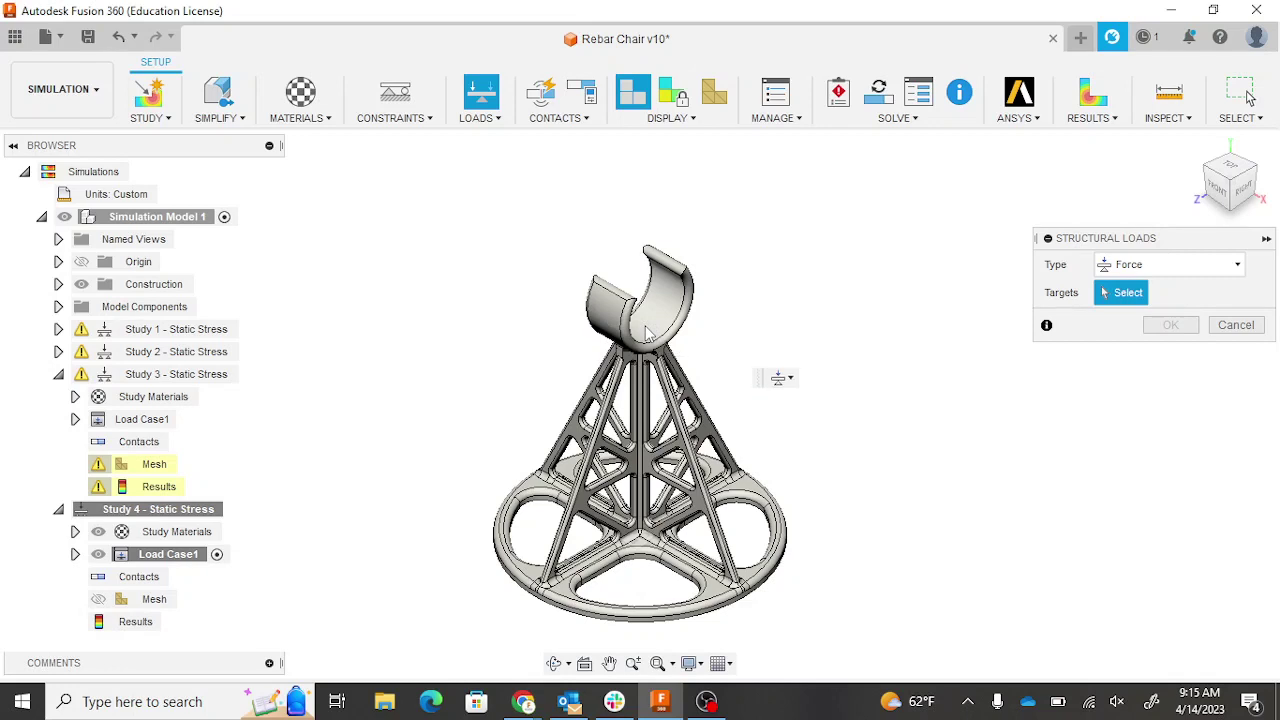
{"action": "left_click", "coordinate": [648, 333]}
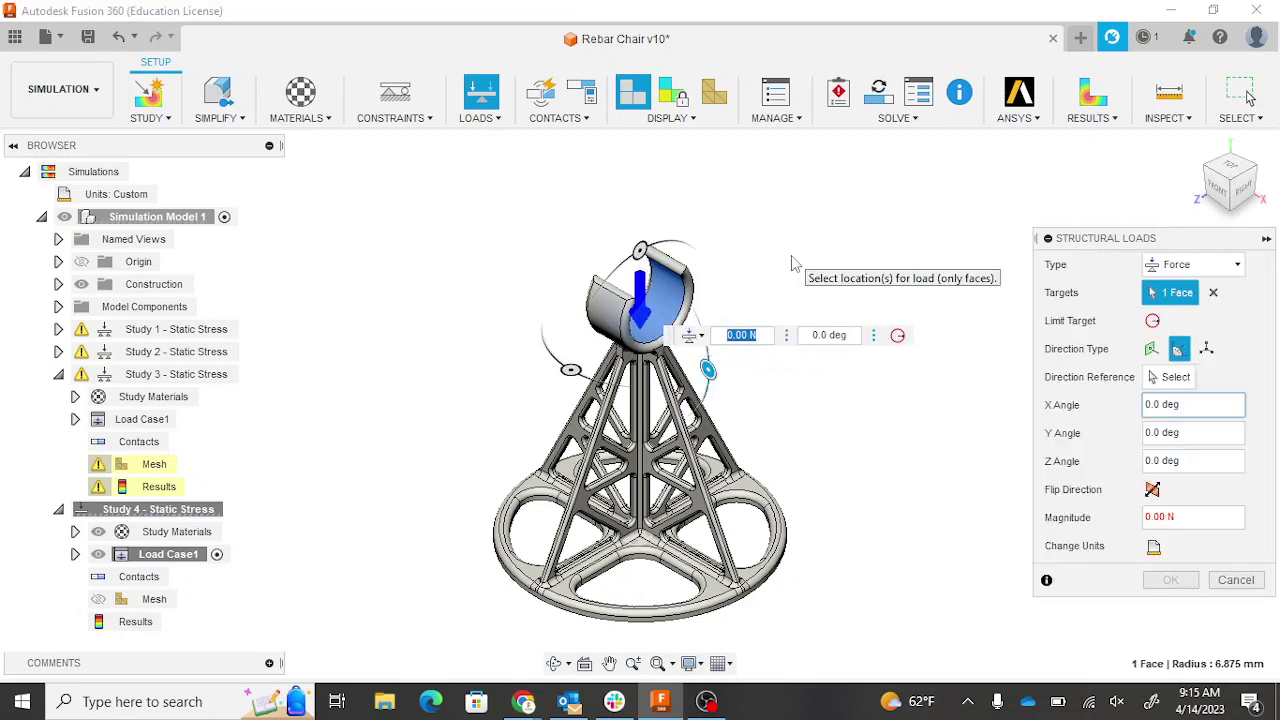
{"action": "left_click", "coordinate": [1171, 518]}
{"action": "left_click", "coordinate": [1256, 520]}
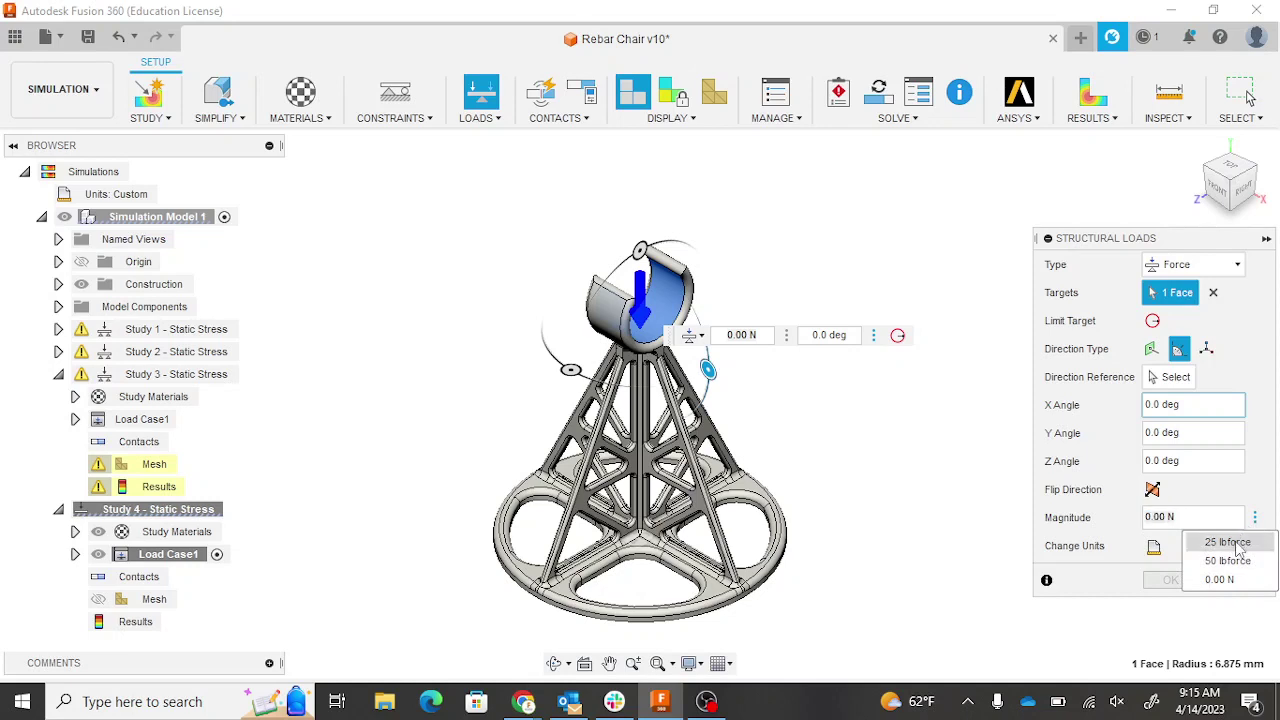
{"action": "left_click", "coordinate": [1230, 542]}
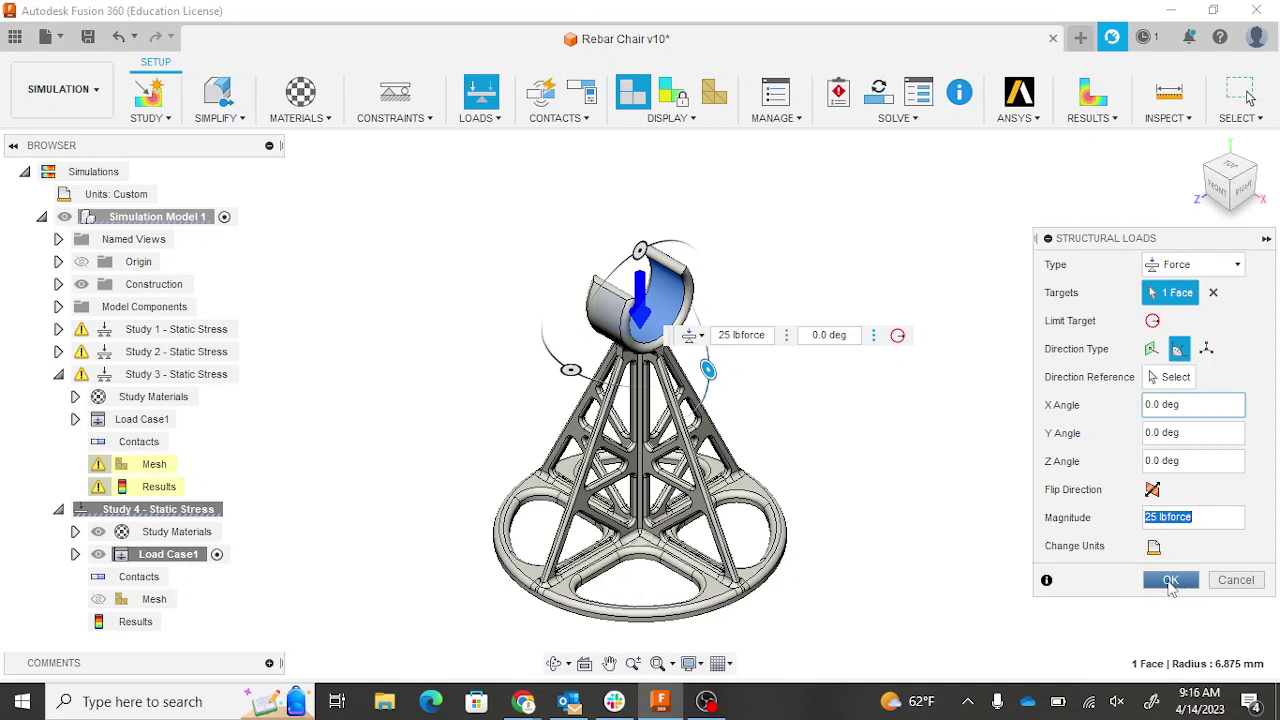
{"action": "left_click", "coordinate": [1171, 583]}
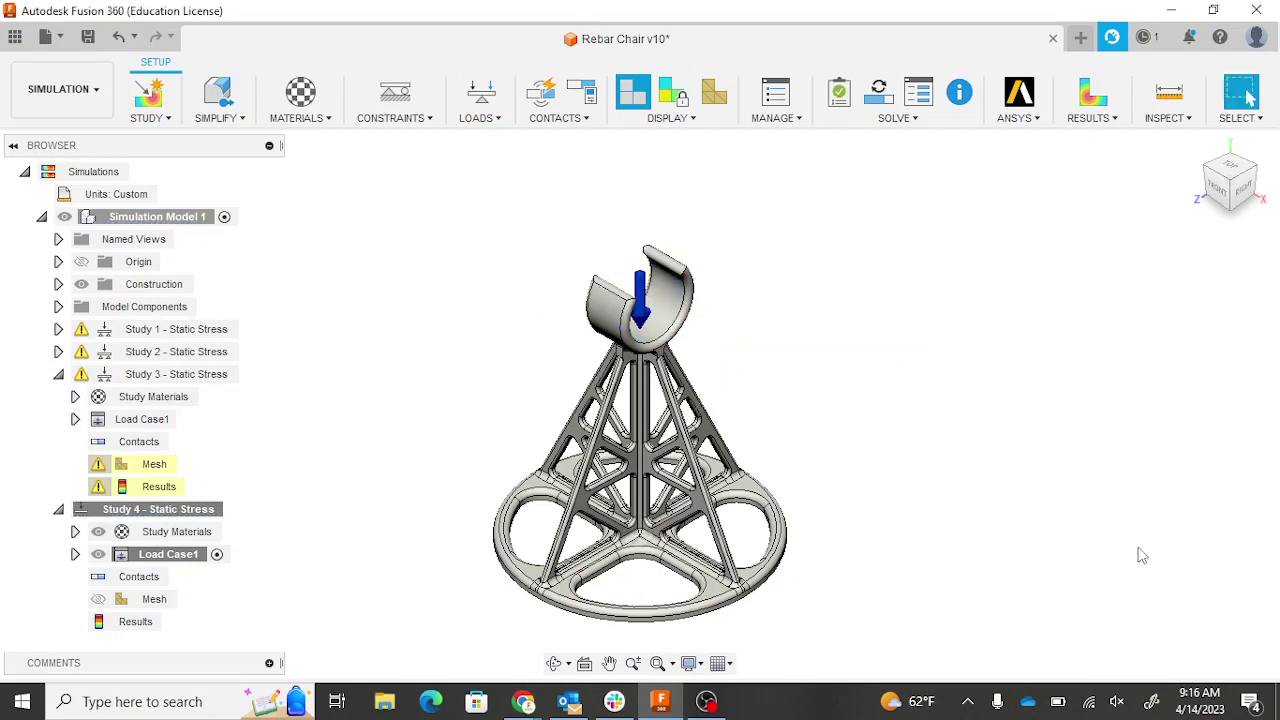
Compute the results by solving only Study 4 - Static Stress
{"action": "left_click", "coordinate": [160, 122]}
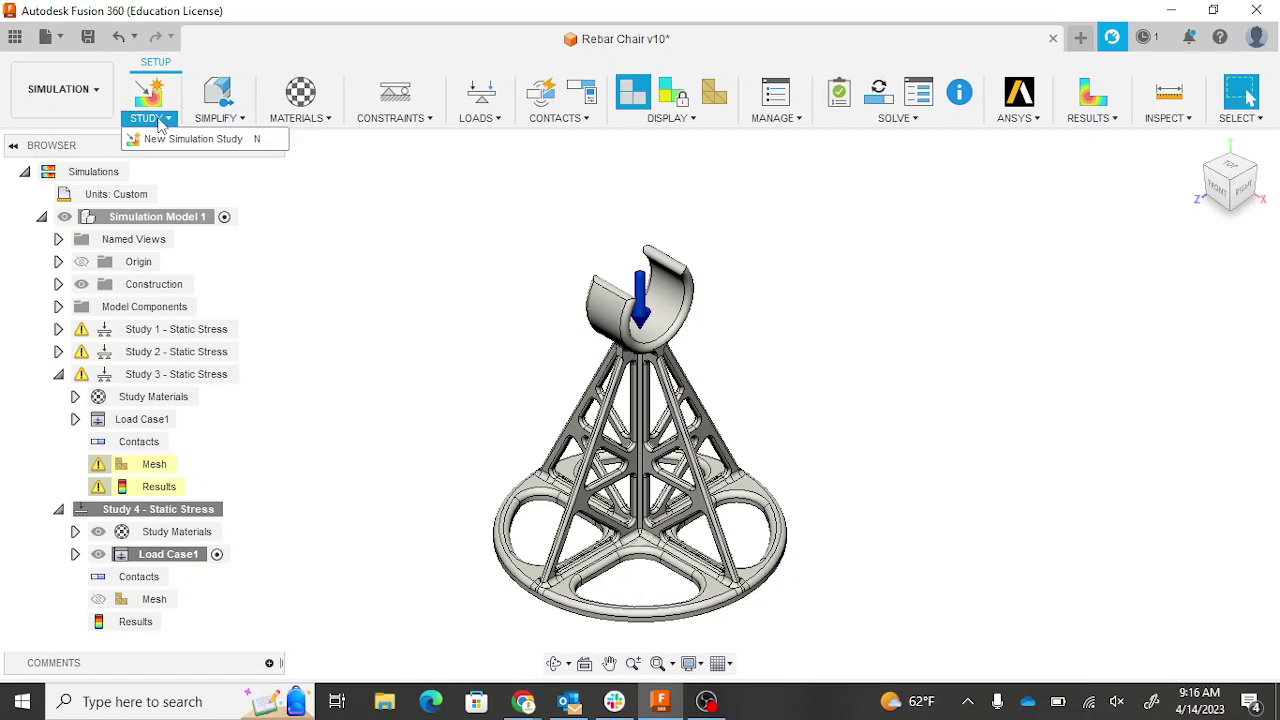
{"action": "left_click", "coordinate": [1100, 138]}
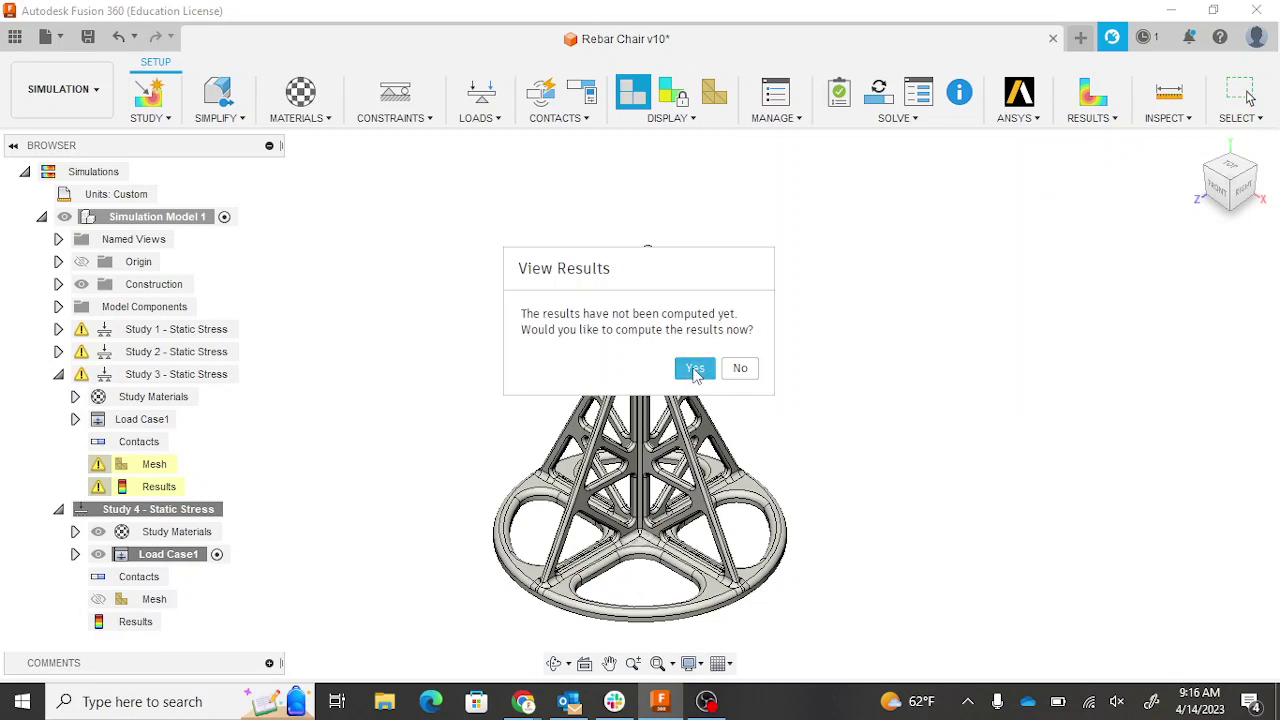
{"action": "left_click", "coordinate": [695, 369]}
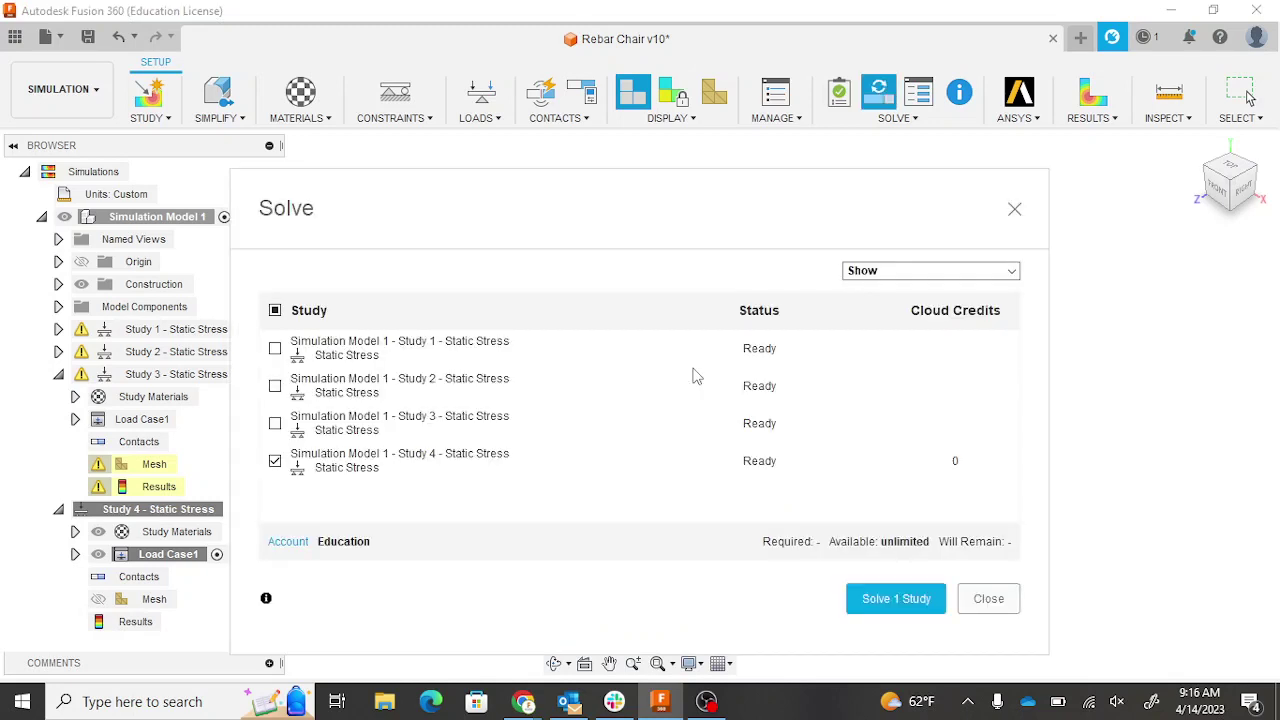
{"action": "left_click", "coordinate": [896, 598]}
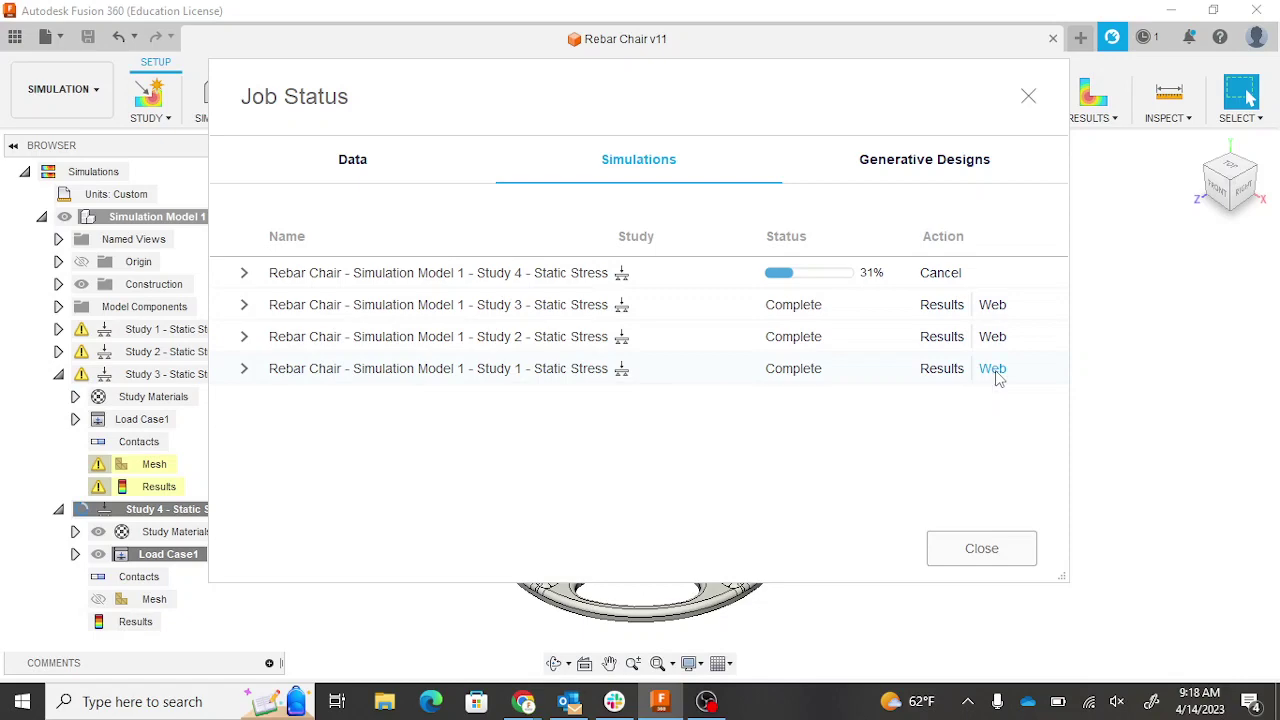
Open Study 1's web view in the browser, return to Fusion 360 and open the results of Study 4
{"action": "left_click", "coordinate": [993, 369]}
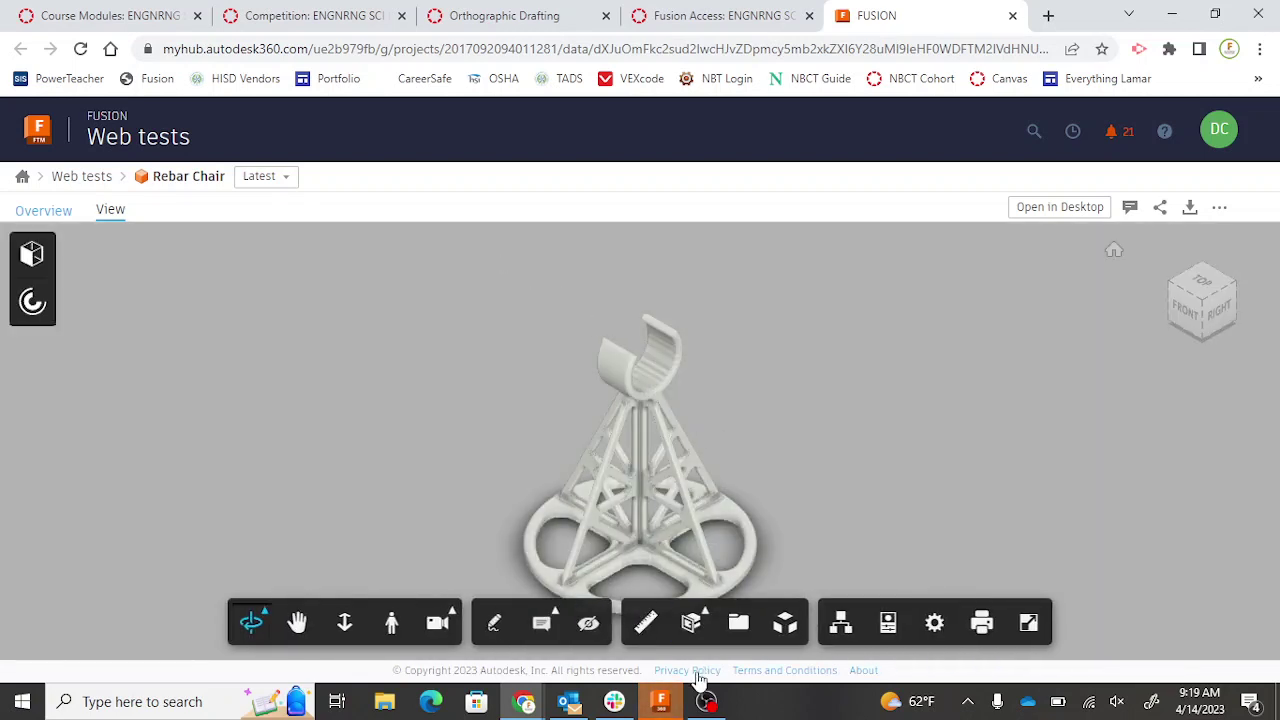
{"action": "left_click", "coordinate": [660, 705]}
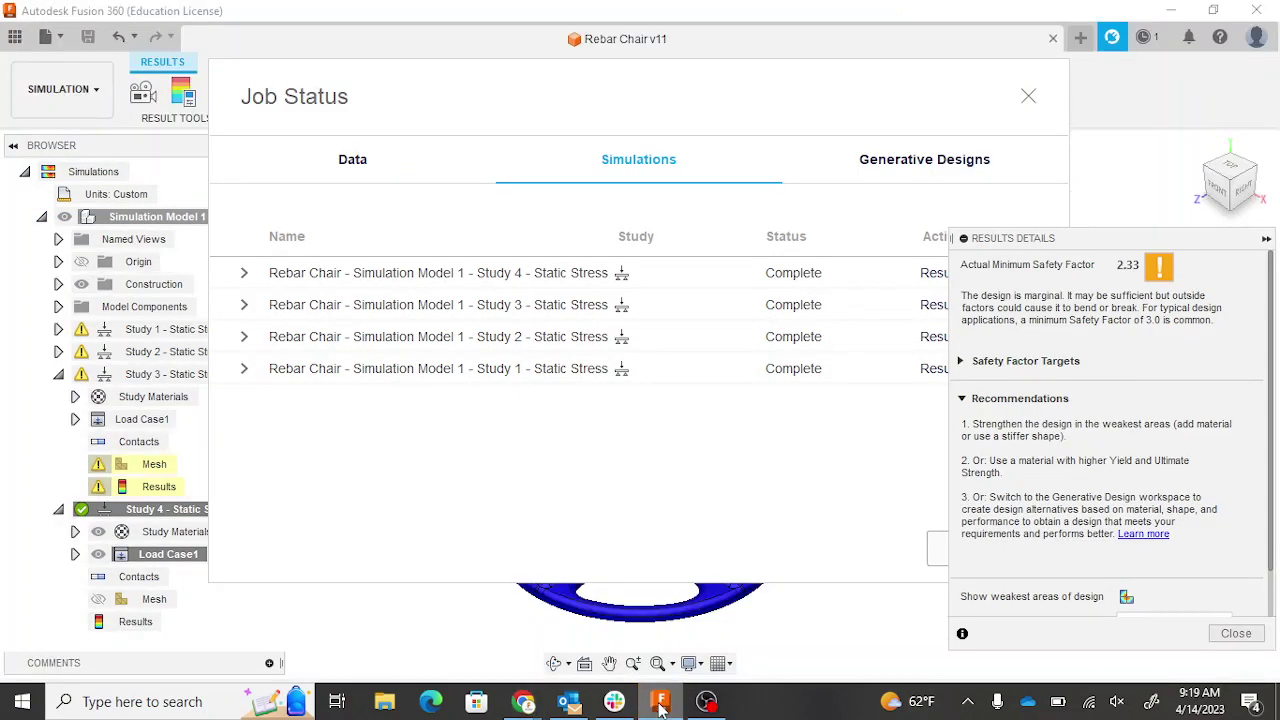
{"action": "left_click", "coordinate": [930, 276]}
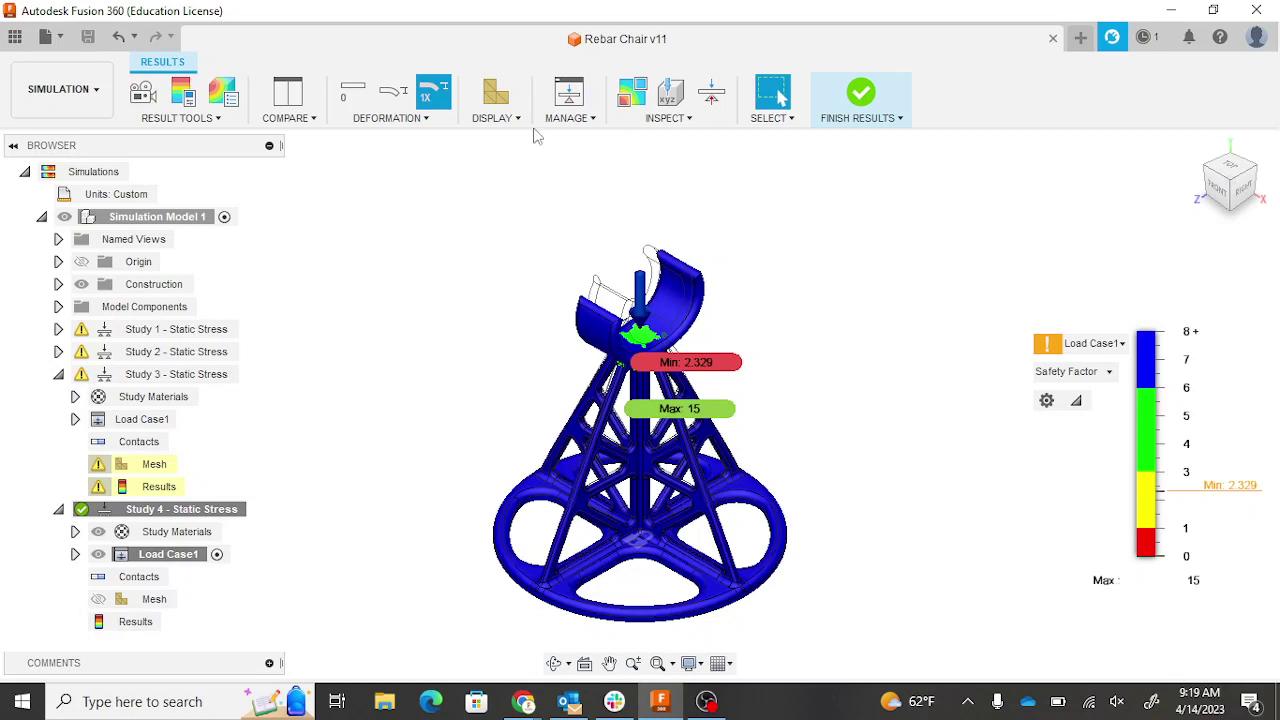
Animate the Study 4 safety factor results and play the chair's deformation under load
{"action": "left_click", "coordinate": [188, 118]}
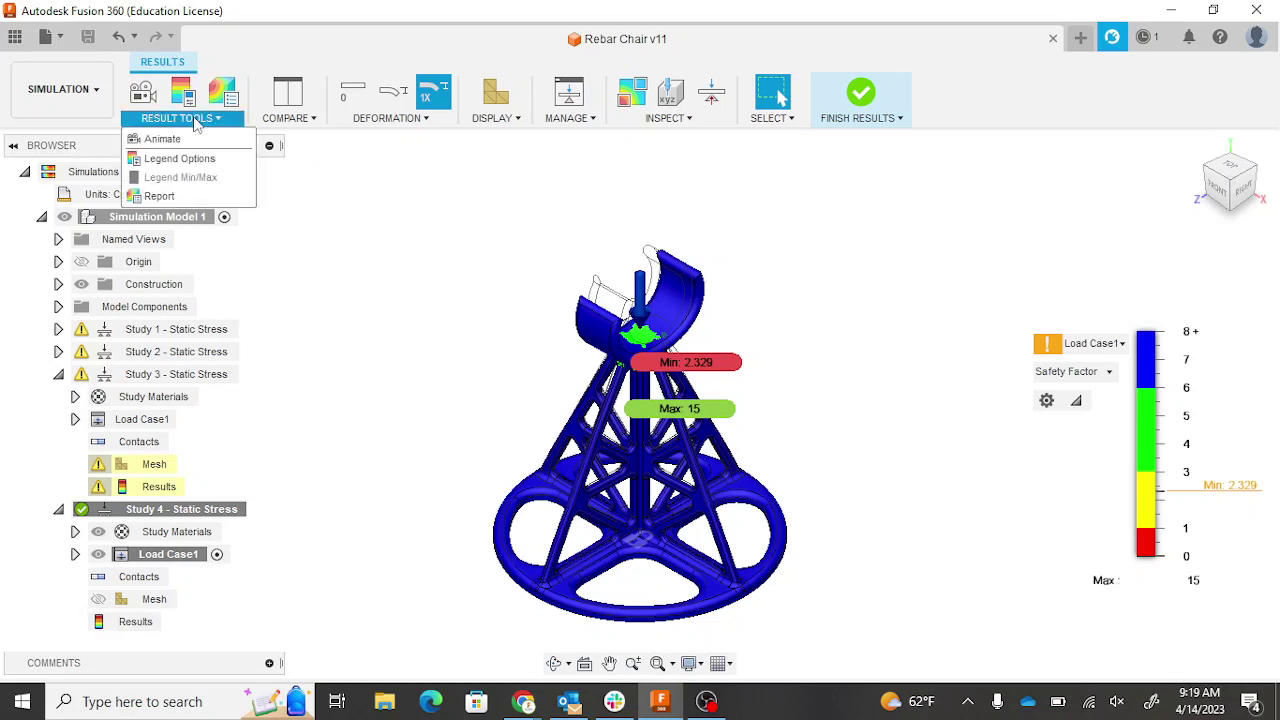
{"action": "left_click", "coordinate": [165, 140]}
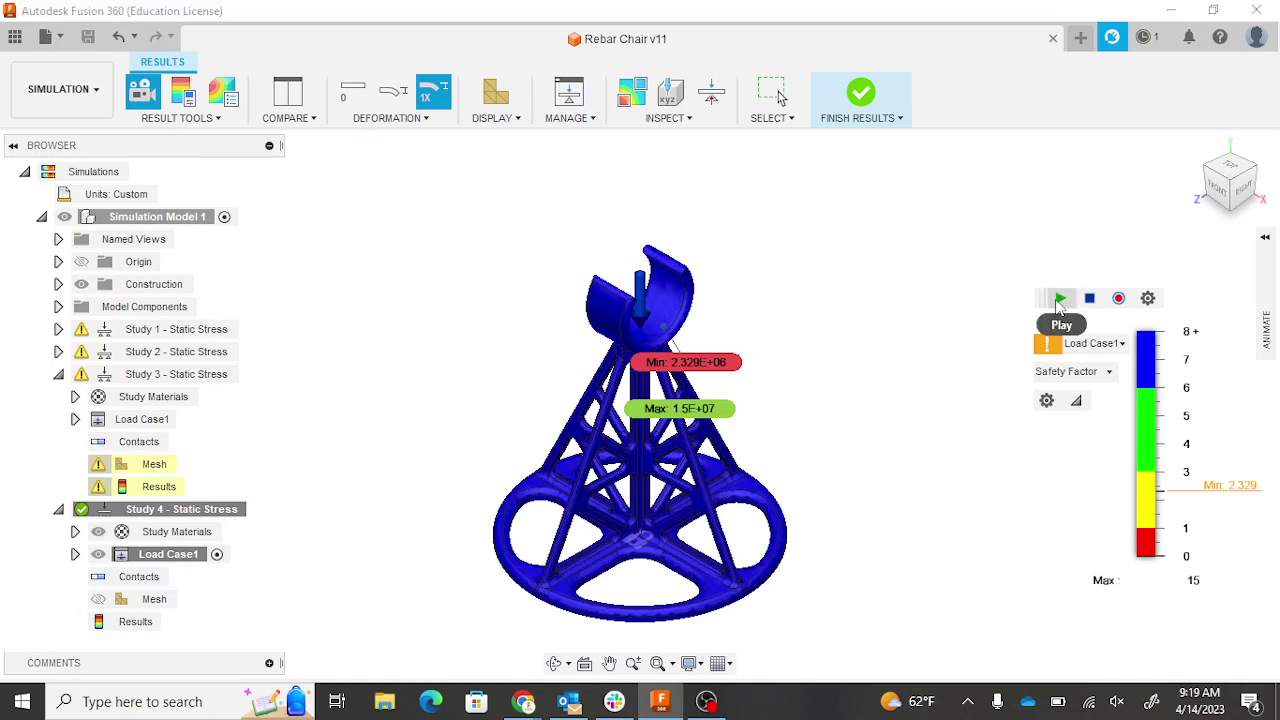
{"action": "left_click", "coordinate": [1060, 300]}
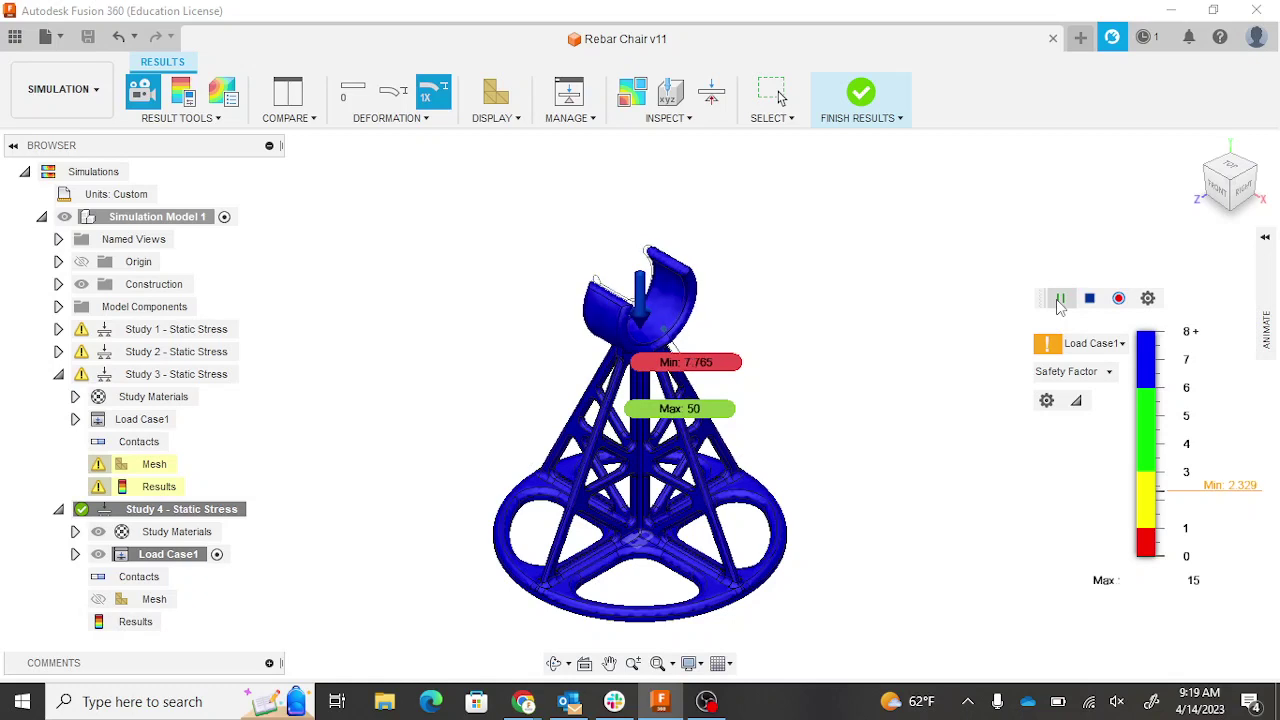